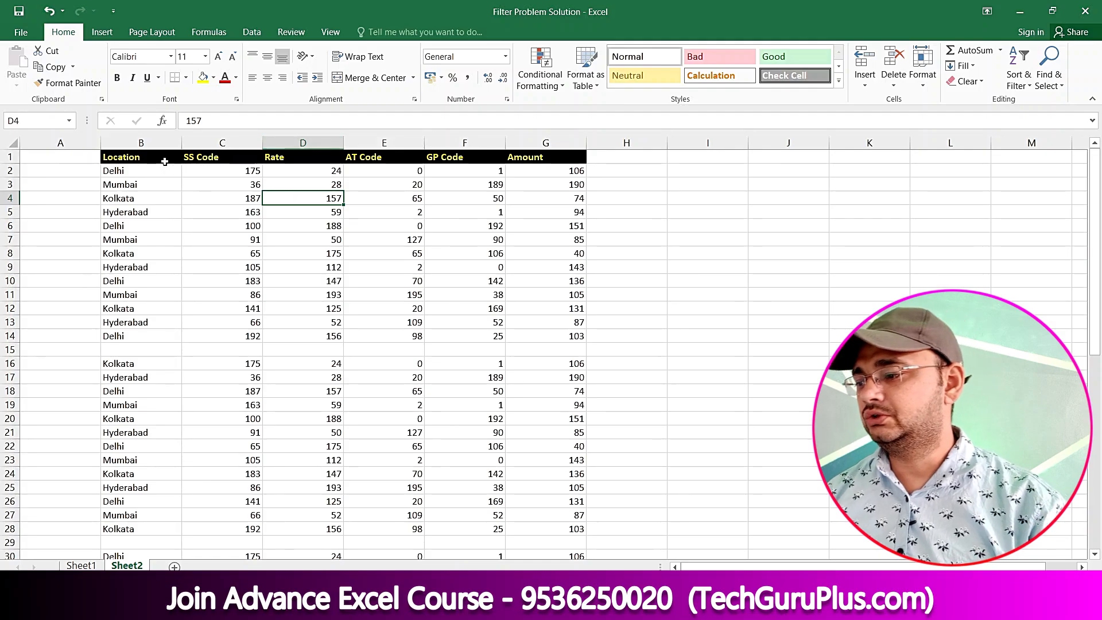
Turn on filtering for the table whose header row starts at the Location cell B1
{"action": "left_click_drag", "start_coordinate": [121, 157], "coordinate": [585, 538]}
{"action": "left_click", "coordinate": [521, 474]}
{"action": "scroll", "coordinate": [522, 354], "scroll_direction": "up", "scroll_amount": 10}
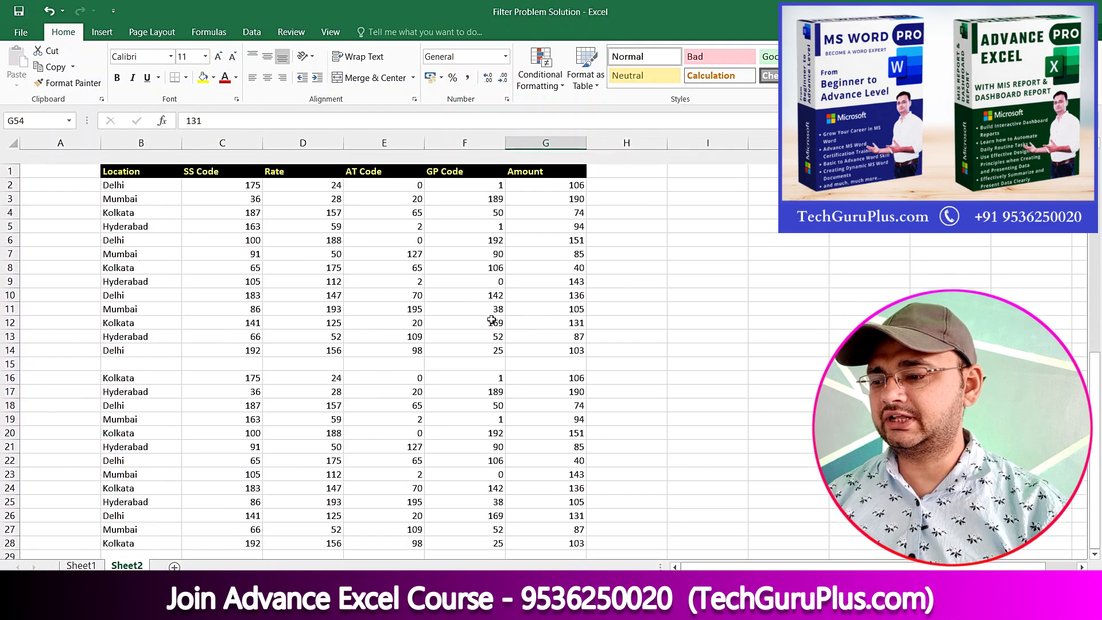
{"action": "left_click", "coordinate": [154, 156]}
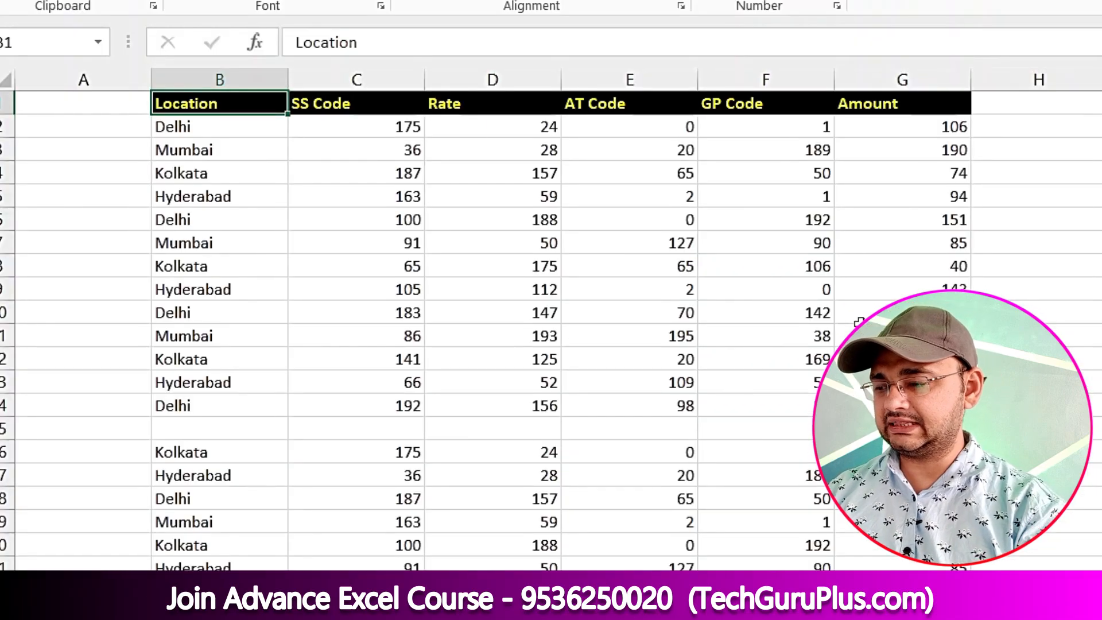
{"action": "key", "text": "ctrl+shift+l"}
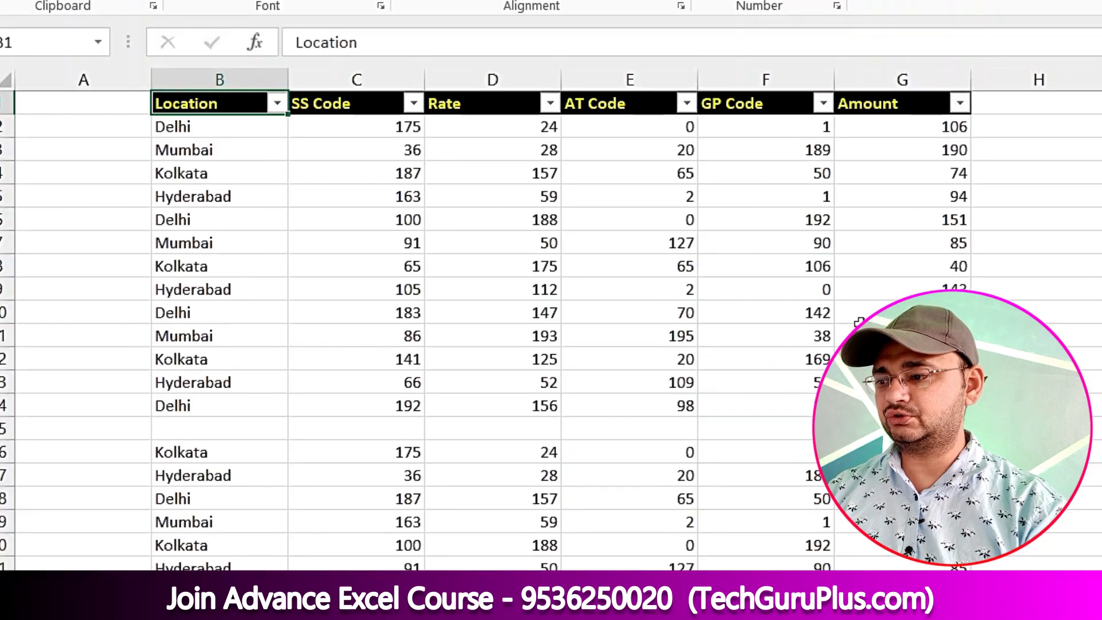
Filter the Location column to show only Delhi
{"action": "left_click", "coordinate": [279, 110]}
{"action": "left_click", "coordinate": [108, 336]}
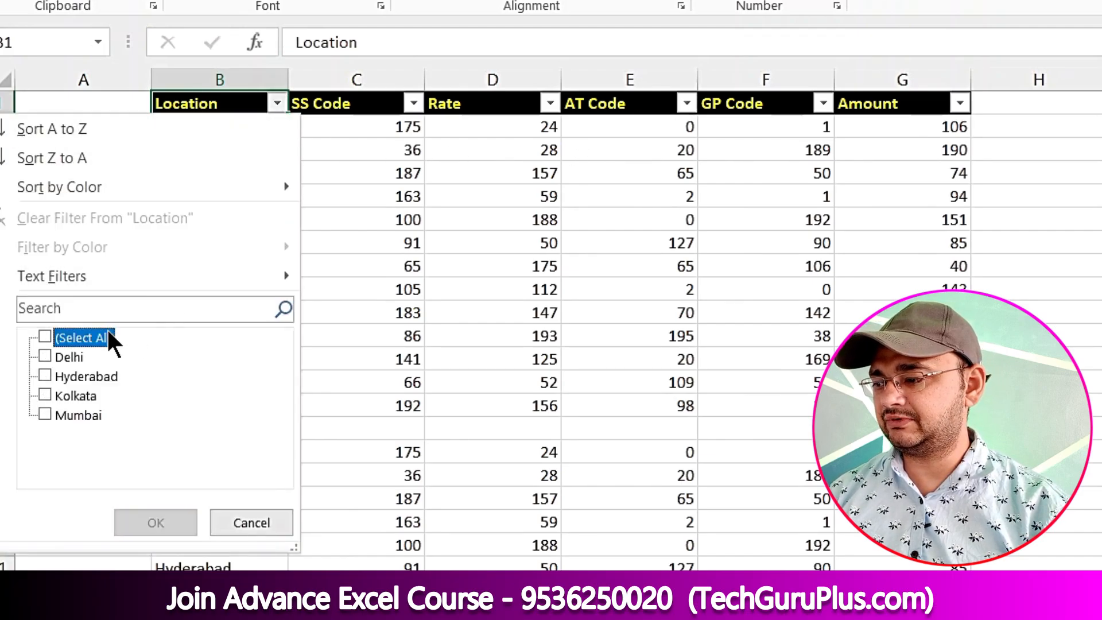
{"action": "left_click", "coordinate": [78, 356]}
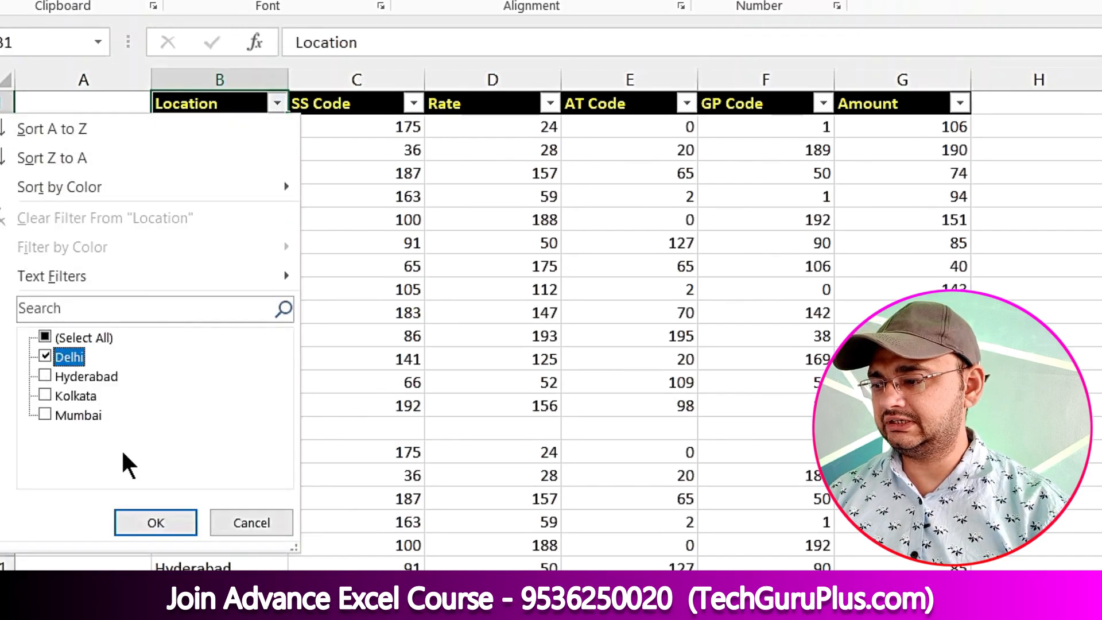
{"action": "left_click", "coordinate": [143, 521]}
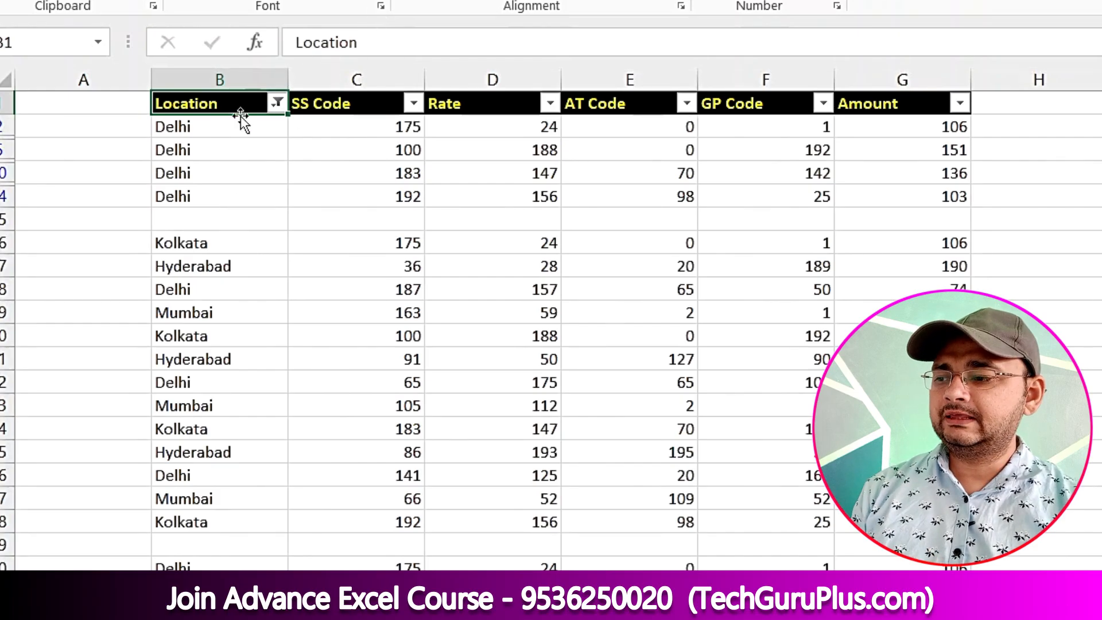
Examine the Location entries above and below blank row 15 to check which rows the Delhi filter covers
{"action": "left_click_drag", "start_coordinate": [239, 125], "coordinate": [255, 198]}
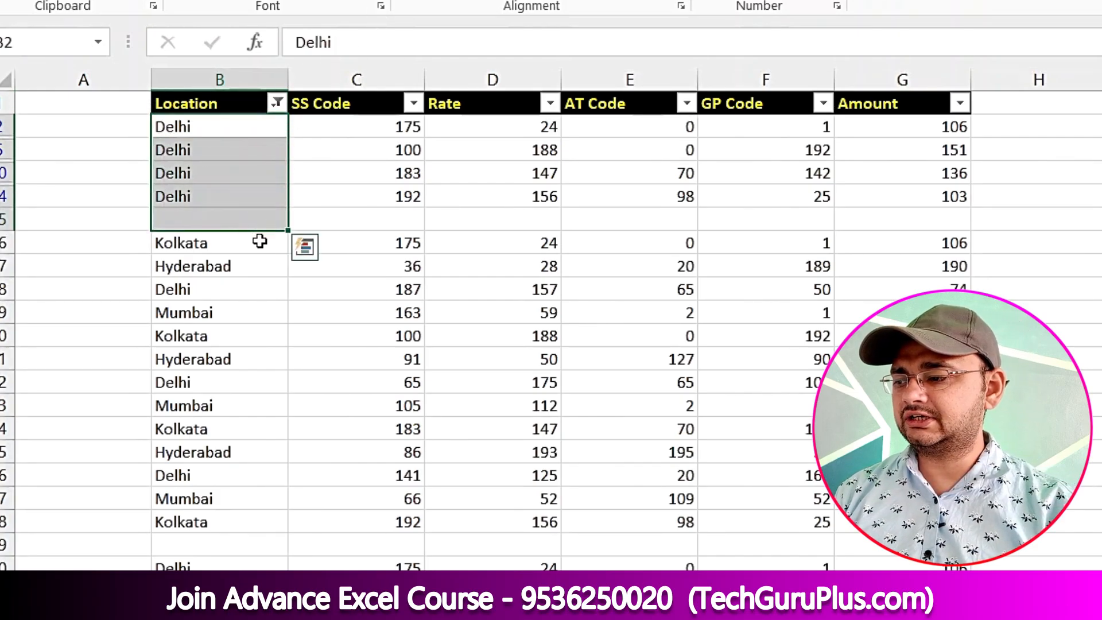
{"action": "left_click_drag", "start_coordinate": [258, 239], "coordinate": [201, 524]}
{"action": "left_click_drag", "start_coordinate": [196, 567], "coordinate": [195, 577]}
{"action": "left_click", "coordinate": [356, 615]}
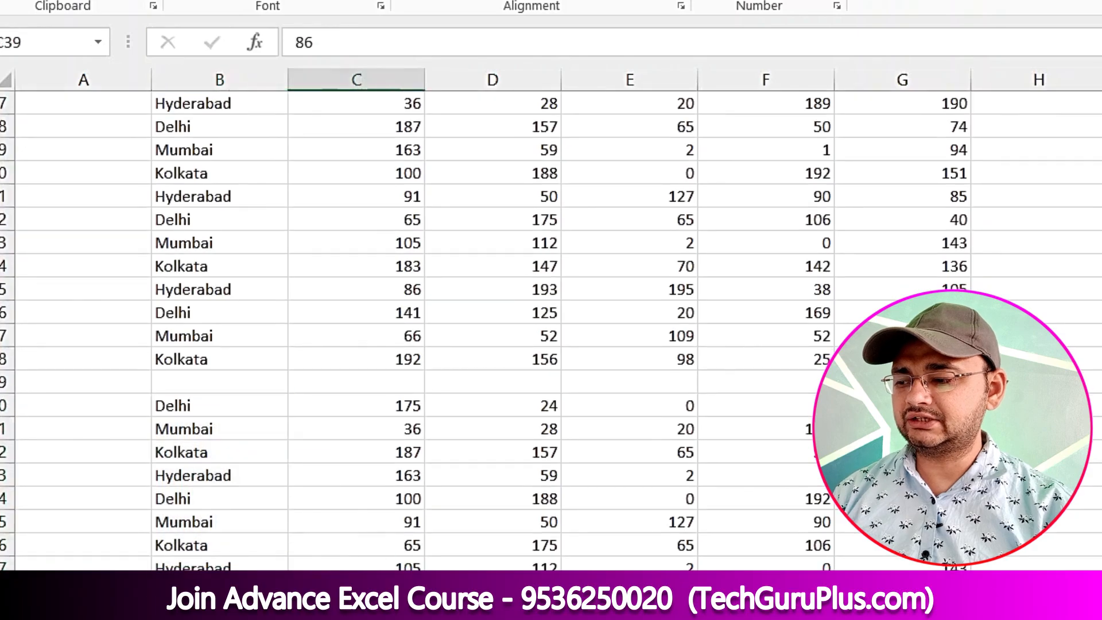
{"action": "scroll", "coordinate": [609, 488], "scroll_direction": "down", "scroll_amount": 2}
{"action": "scroll", "coordinate": [574, 367], "scroll_direction": "up", "scroll_amount": 5}
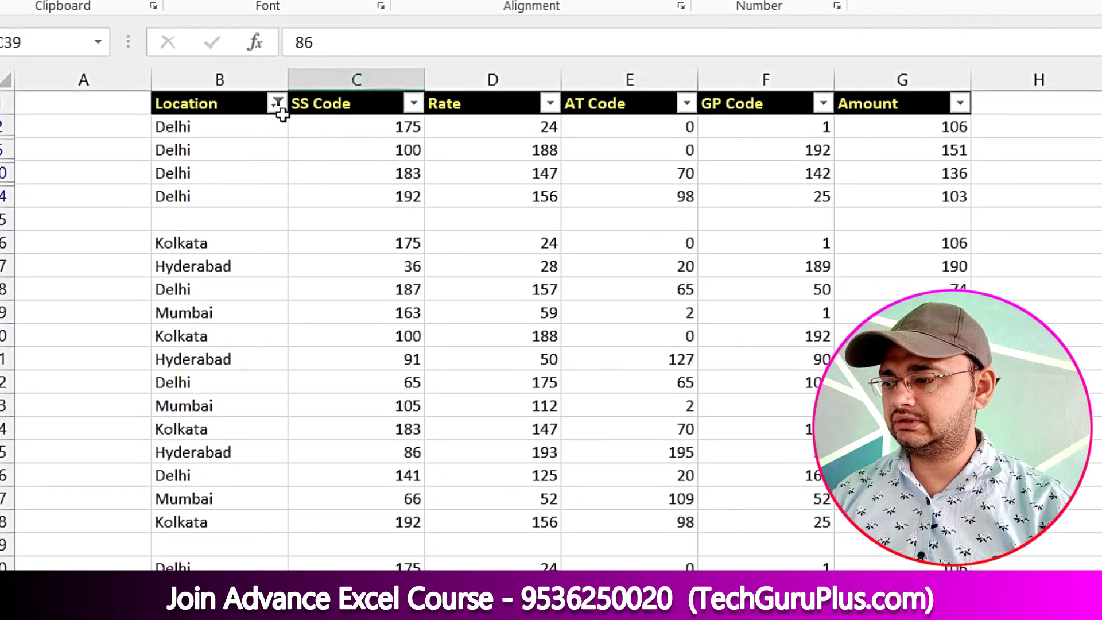
Restore all locations in the Location filter
{"action": "left_click", "coordinate": [277, 103]}
{"action": "left_click", "coordinate": [45, 337]}
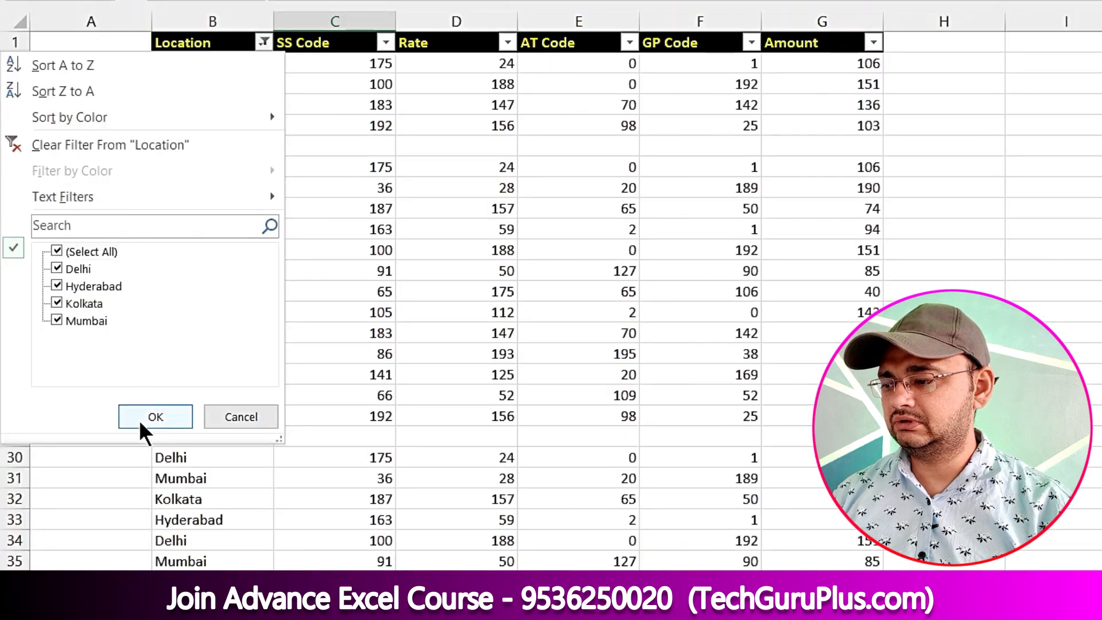
{"action": "left_click", "coordinate": [155, 522]}
Filter the GP Code column to show only the value 38
{"action": "left_click", "coordinate": [871, 45]}
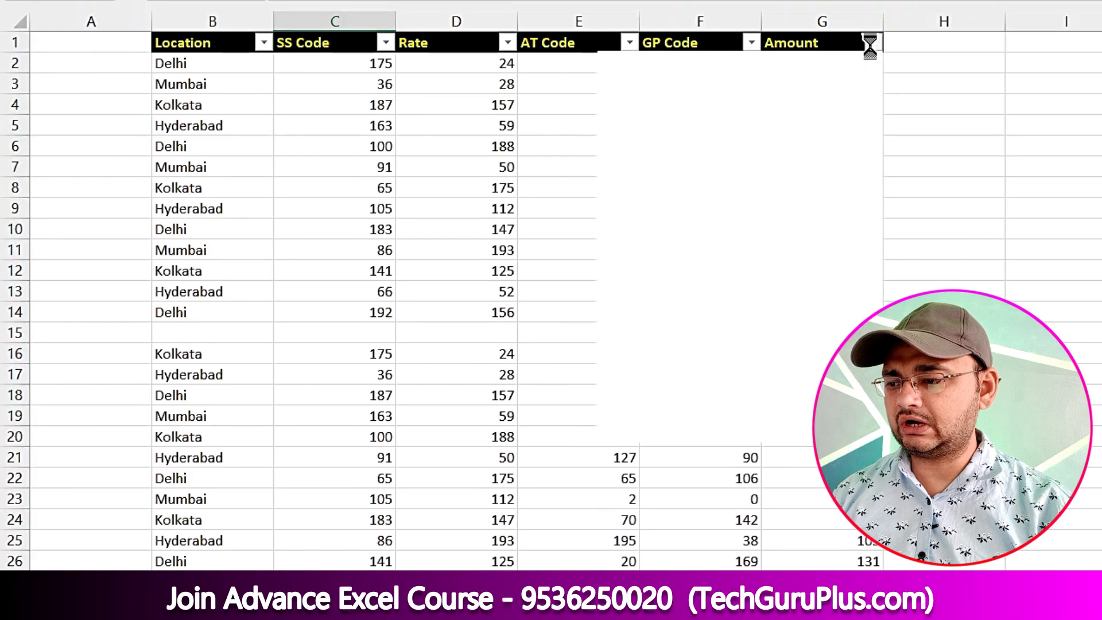
{"action": "left_click", "coordinate": [870, 46]}
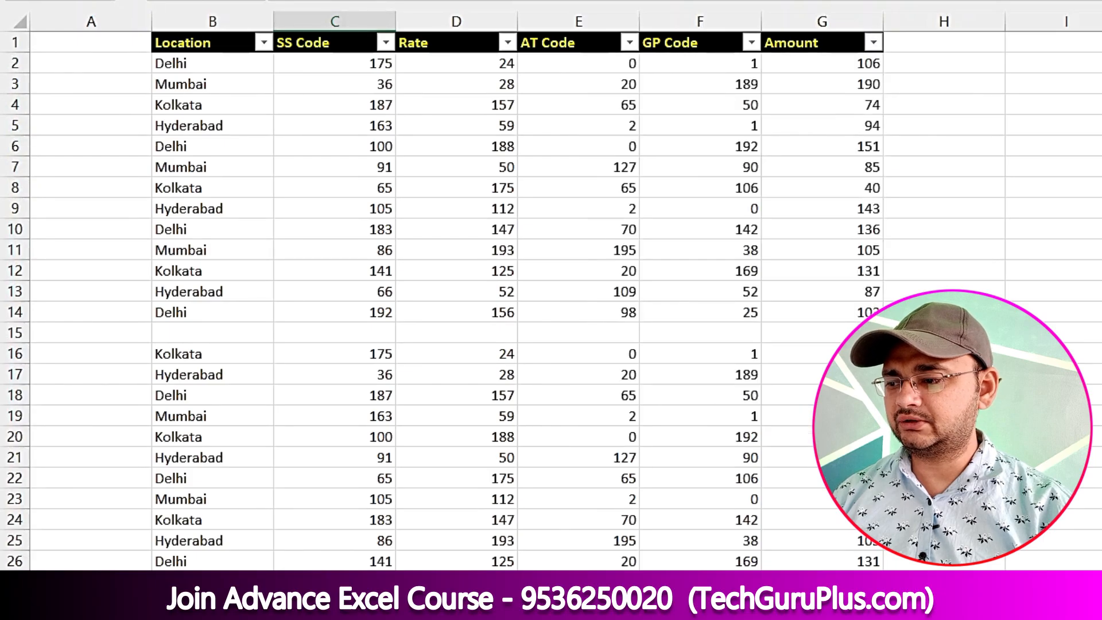
{"action": "left_click", "coordinate": [751, 43]}
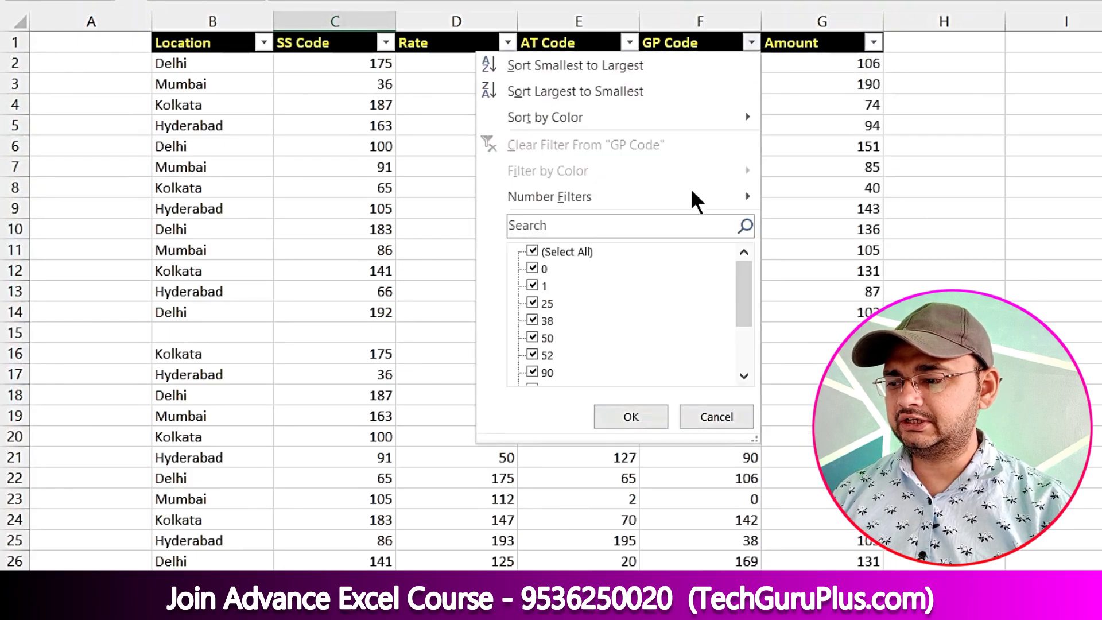
{"action": "left_click", "coordinate": [579, 257]}
{"action": "left_click", "coordinate": [548, 321]}
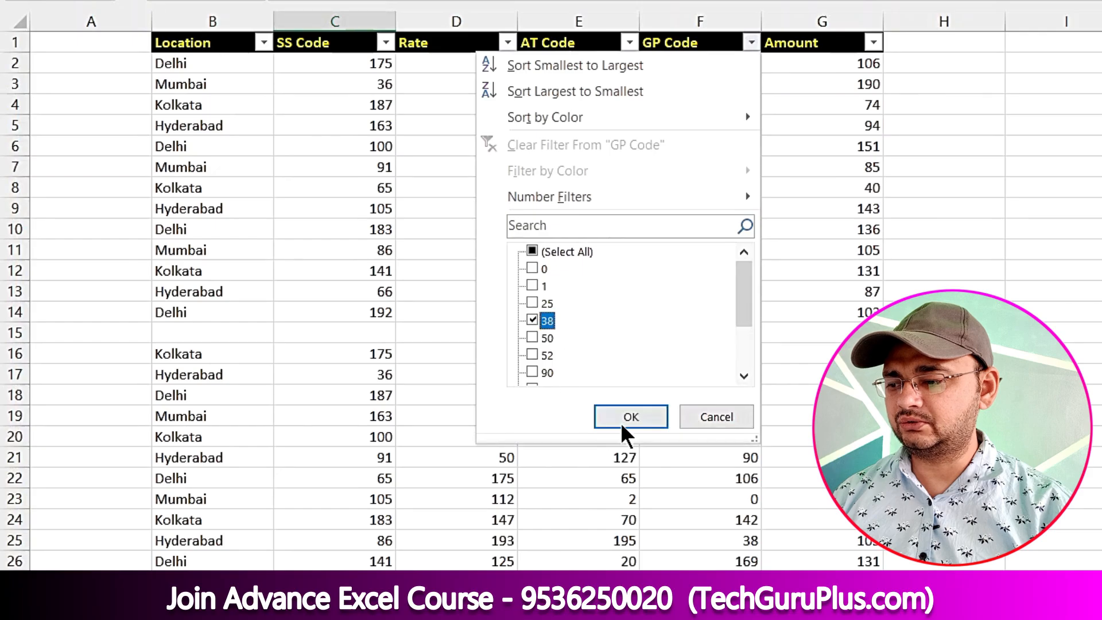
{"action": "left_click", "coordinate": [625, 422]}
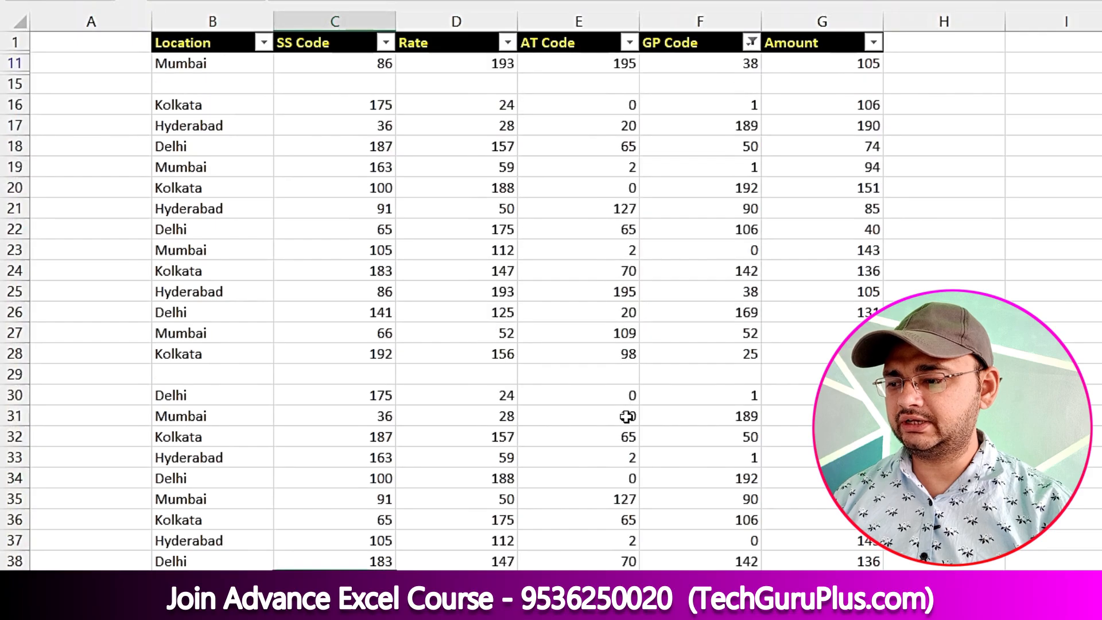
Compare the GP Code 38 entries in rows 11, 25 and 39 across the separate data blocks
{"action": "left_click", "coordinate": [737, 68]}
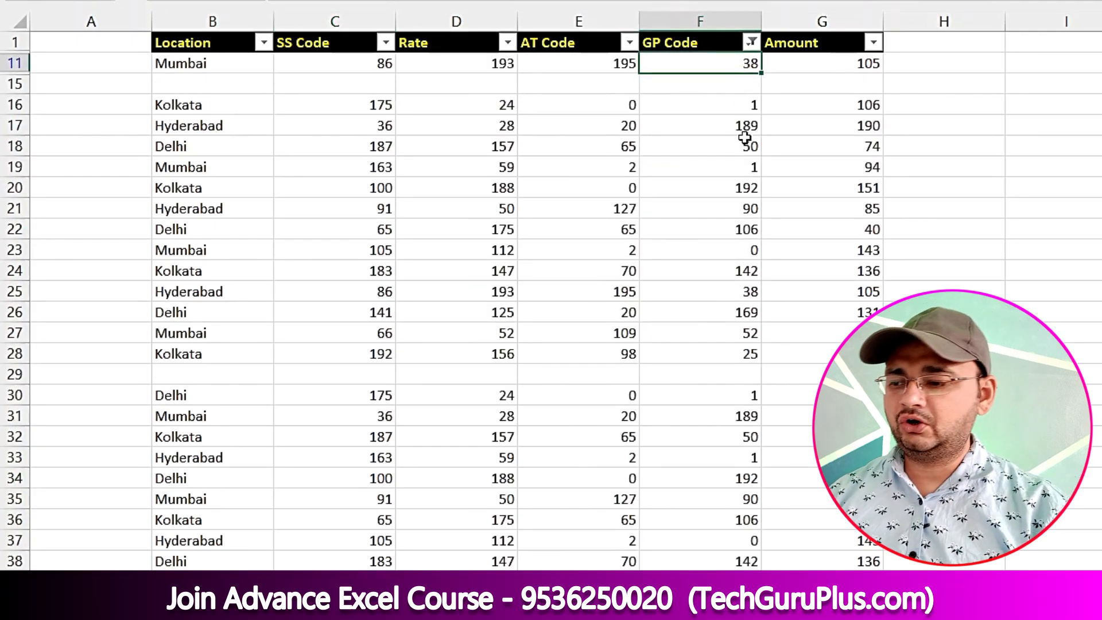
{"action": "left_click", "coordinate": [736, 287]}
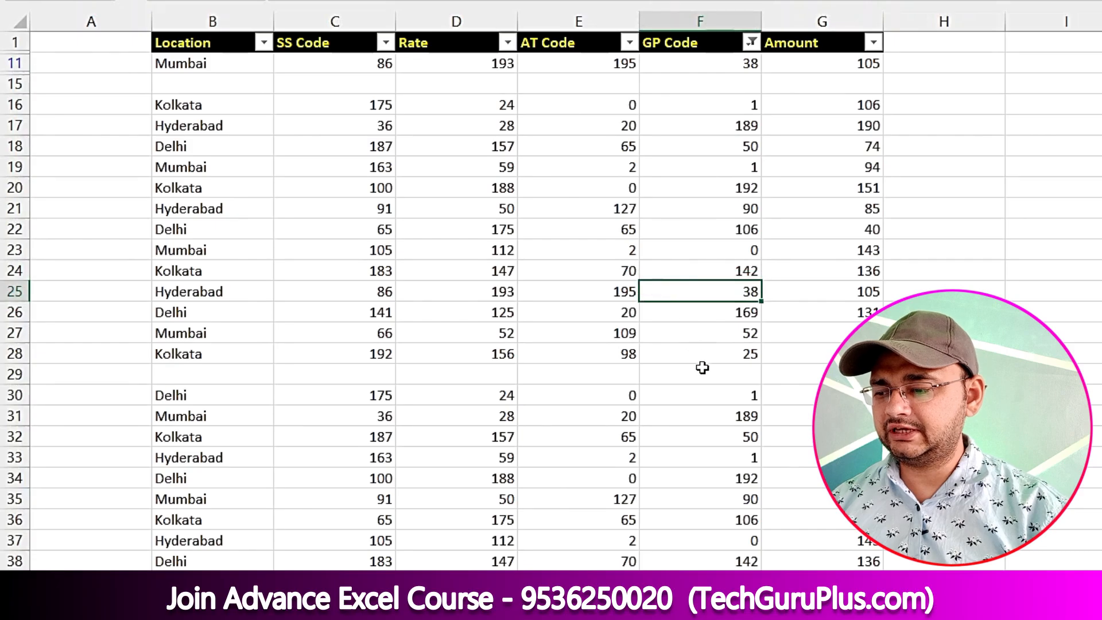
{"action": "left_click", "coordinate": [740, 580]}
{"action": "scroll", "coordinate": [760, 356], "scroll_direction": "down", "scroll_amount": 1}
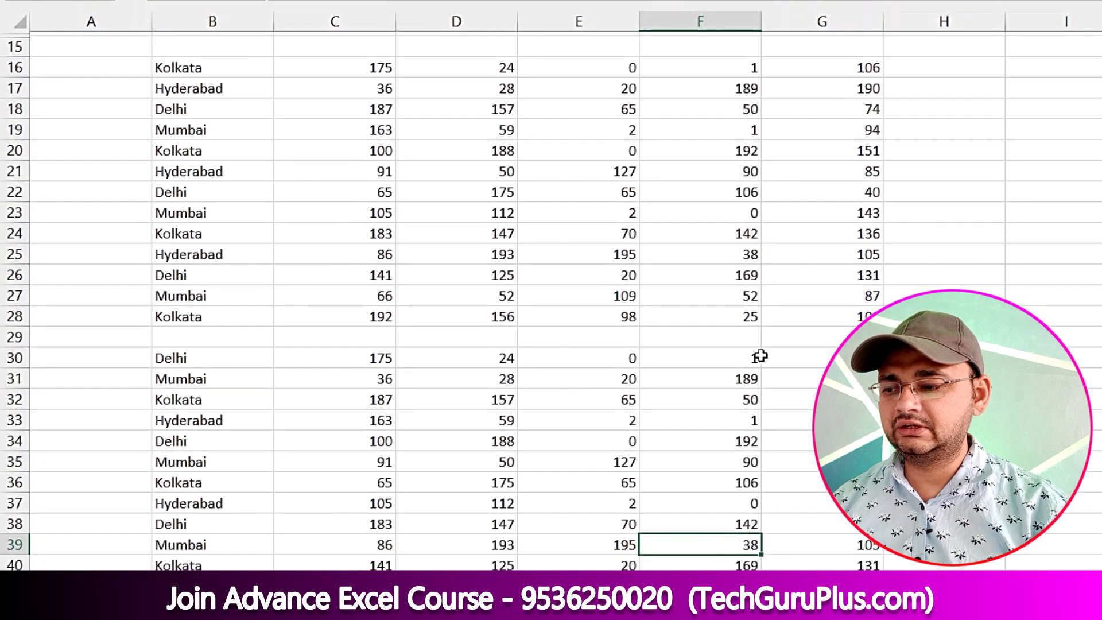
{"action": "scroll", "coordinate": [762, 296], "scroll_direction": "up", "scroll_amount": 2}
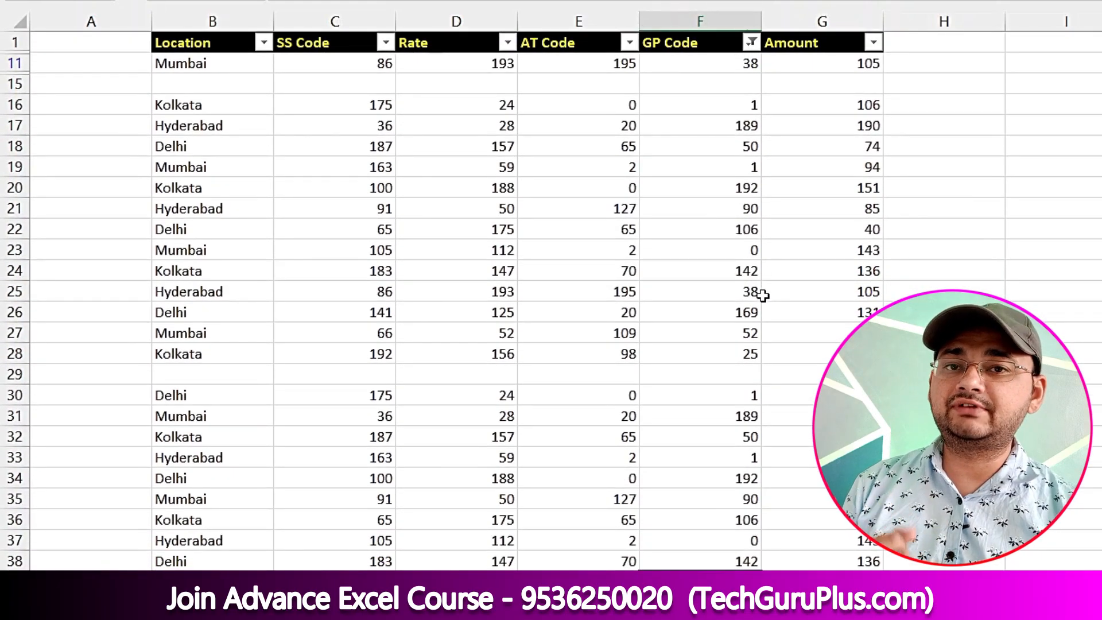
Restore all values in the GP Code filter
{"action": "left_click", "coordinate": [752, 43]}
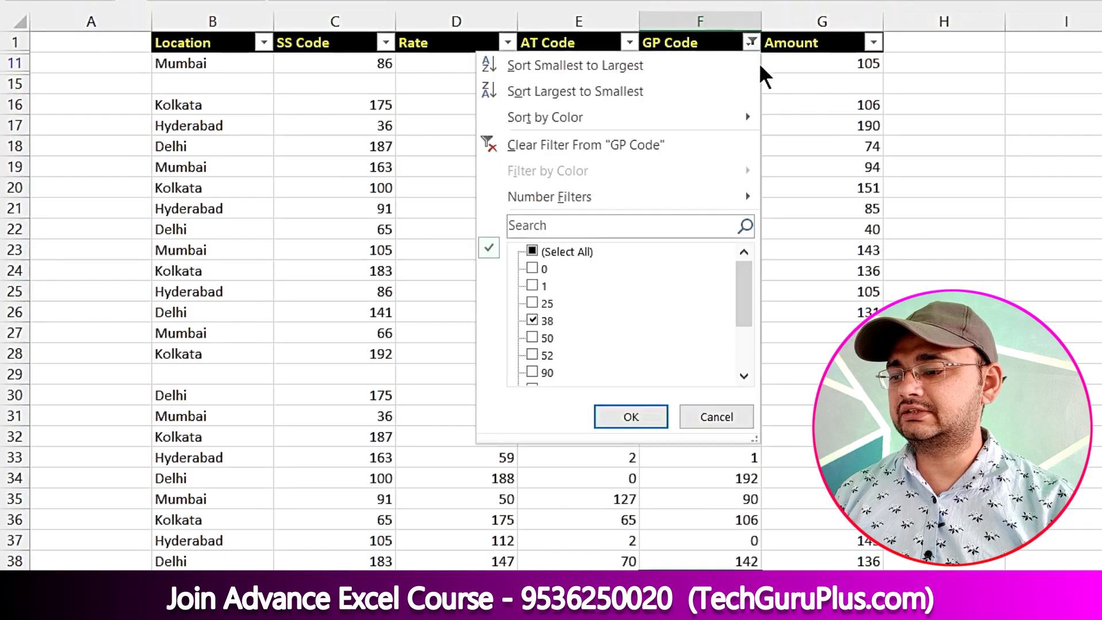
{"action": "left_click", "coordinate": [532, 251]}
{"action": "left_click", "coordinate": [641, 409]}
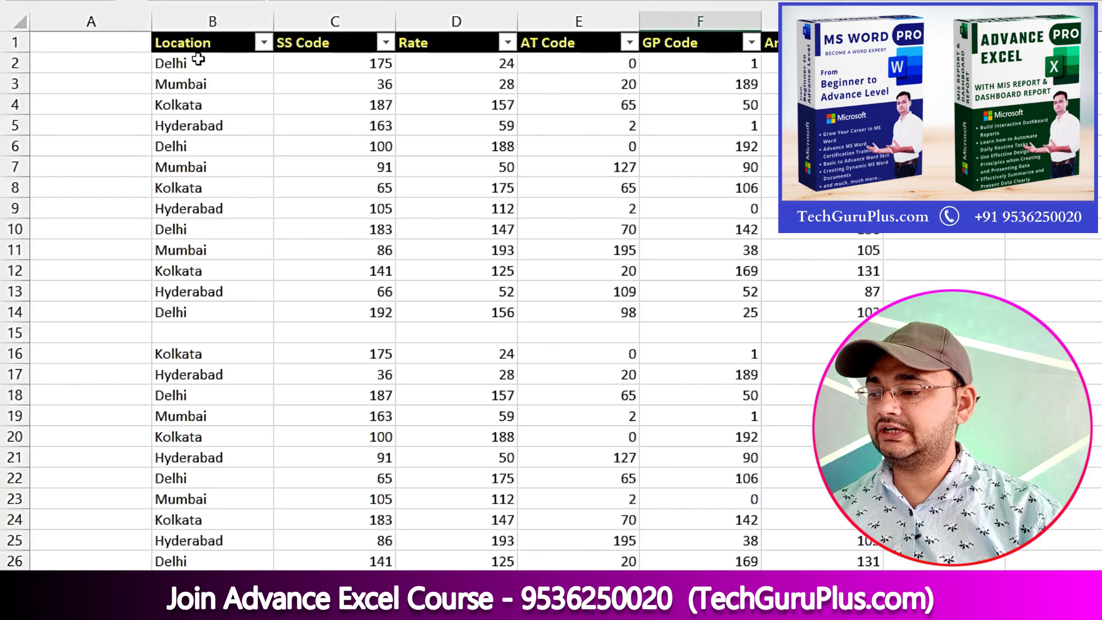
Examine the data block in rows 2 to 14, blank row 15, and the block starting at row 16
{"action": "left_click_drag", "start_coordinate": [198, 59], "coordinate": [256, 311]}
{"action": "left_click", "coordinate": [362, 331]}
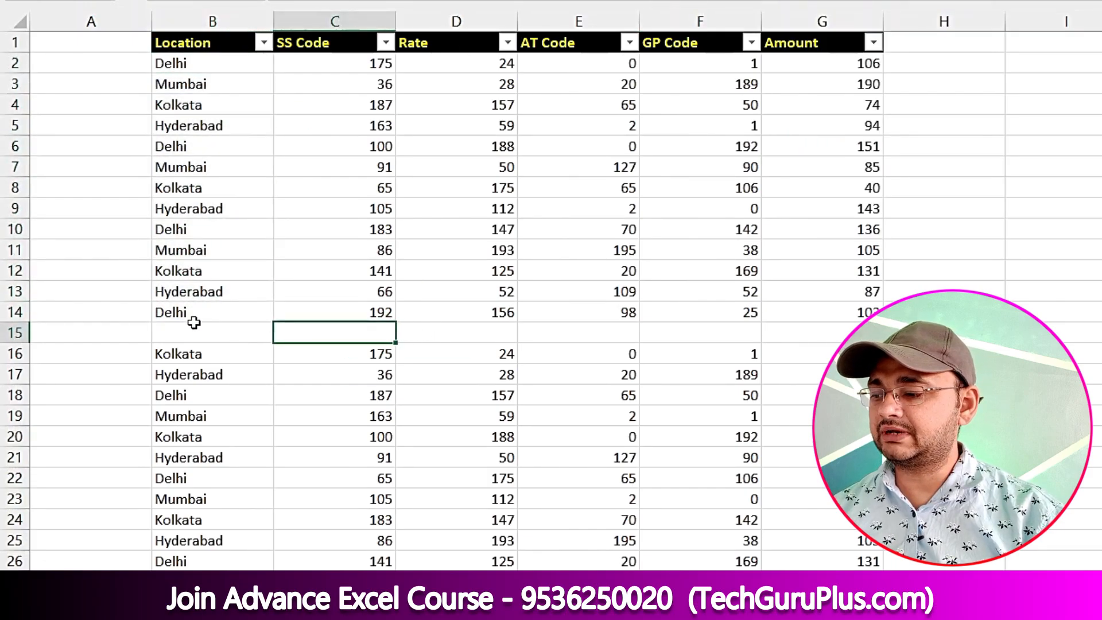
{"action": "left_click", "coordinate": [16, 332]}
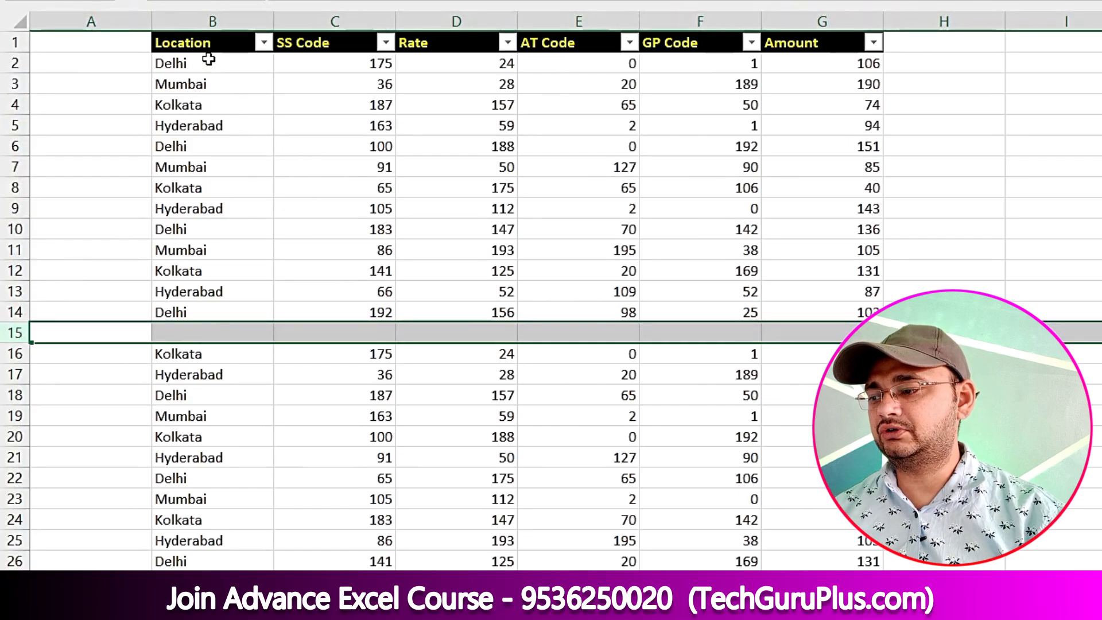
{"action": "left_click_drag", "start_coordinate": [208, 60], "coordinate": [811, 322]}
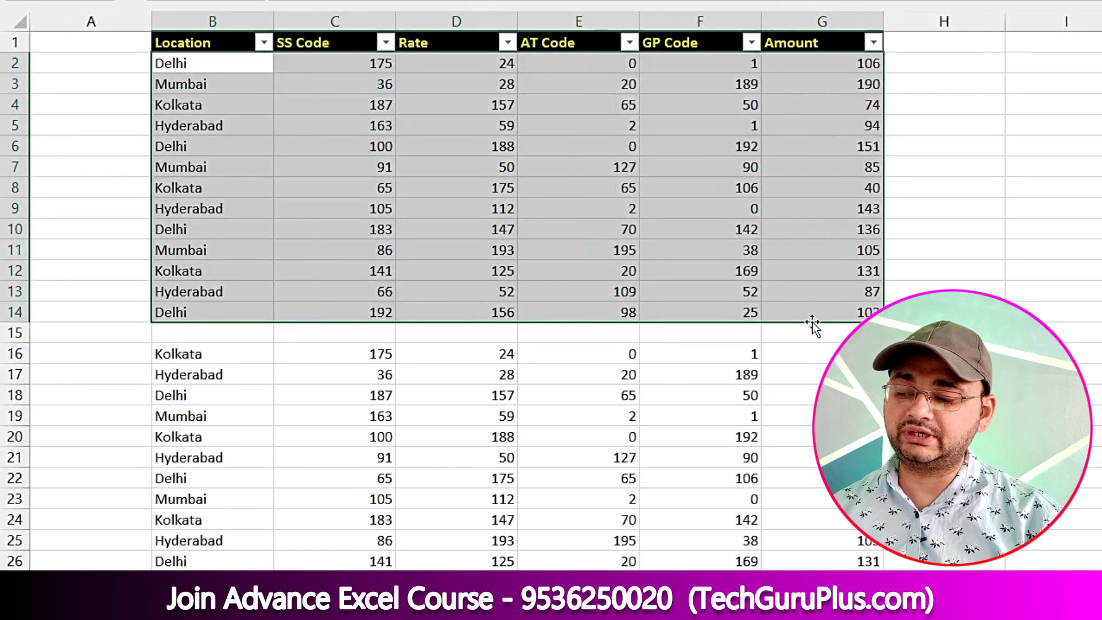
{"action": "left_click_drag", "start_coordinate": [231, 359], "coordinate": [791, 573]}
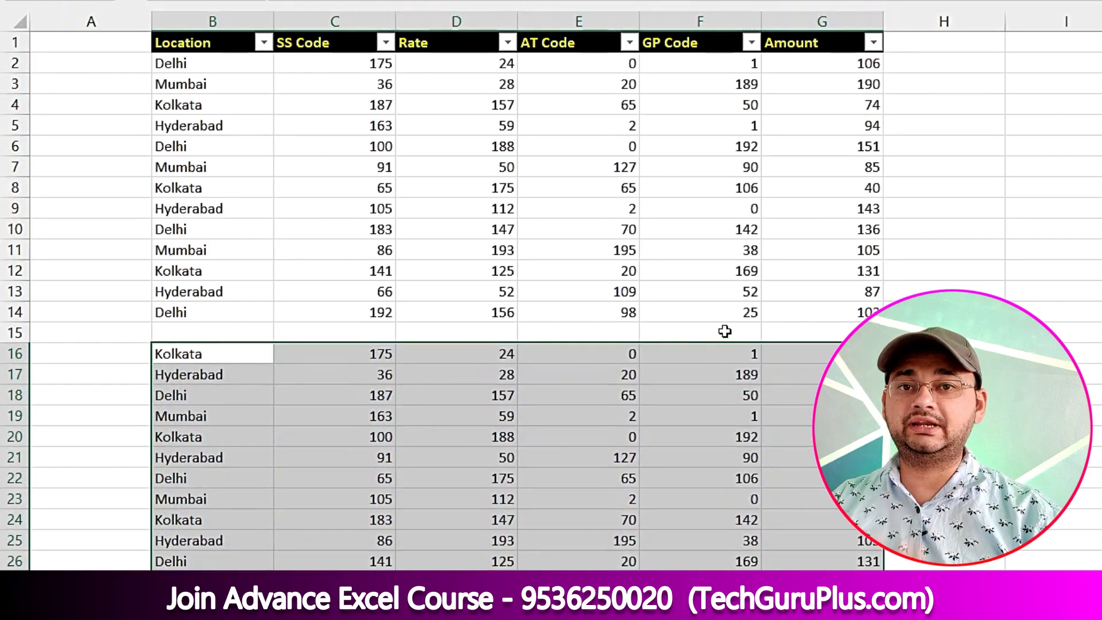
{"action": "left_click_drag", "start_coordinate": [726, 291], "coordinate": [752, 437]}
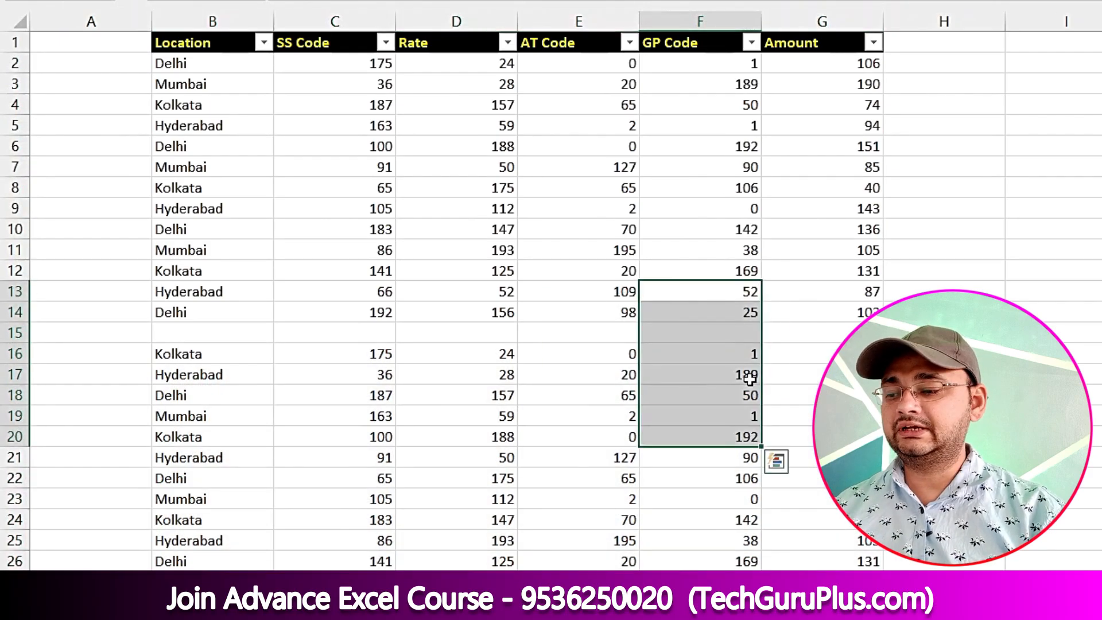
{"action": "left_click", "coordinate": [749, 335]}
{"action": "left_click_drag", "start_coordinate": [224, 332], "coordinate": [826, 560]}
{"action": "left_click_drag", "start_coordinate": [752, 331], "coordinate": [49, 330]}
{"action": "left_click", "coordinate": [15, 332]}
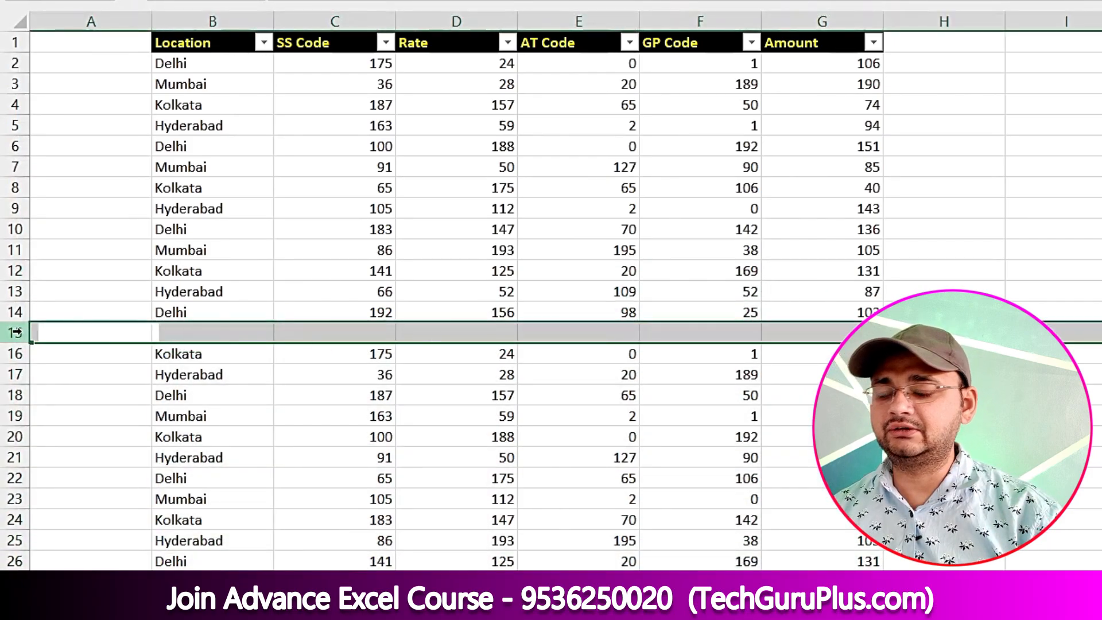
Inspect the blank separator rows further down the sheet and check the empty cells B15 and C15 again
{"action": "scroll", "coordinate": [198, 551], "scroll_direction": "down", "scroll_amount": 1}
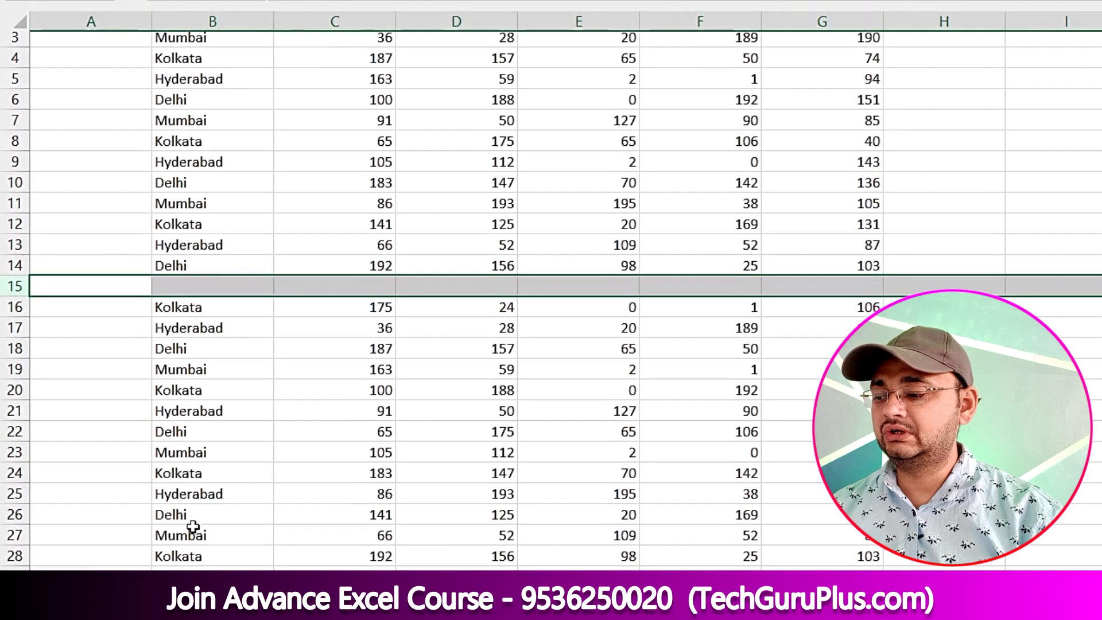
{"action": "left_click", "coordinate": [202, 581]}
{"action": "left_click", "coordinate": [232, 293]}
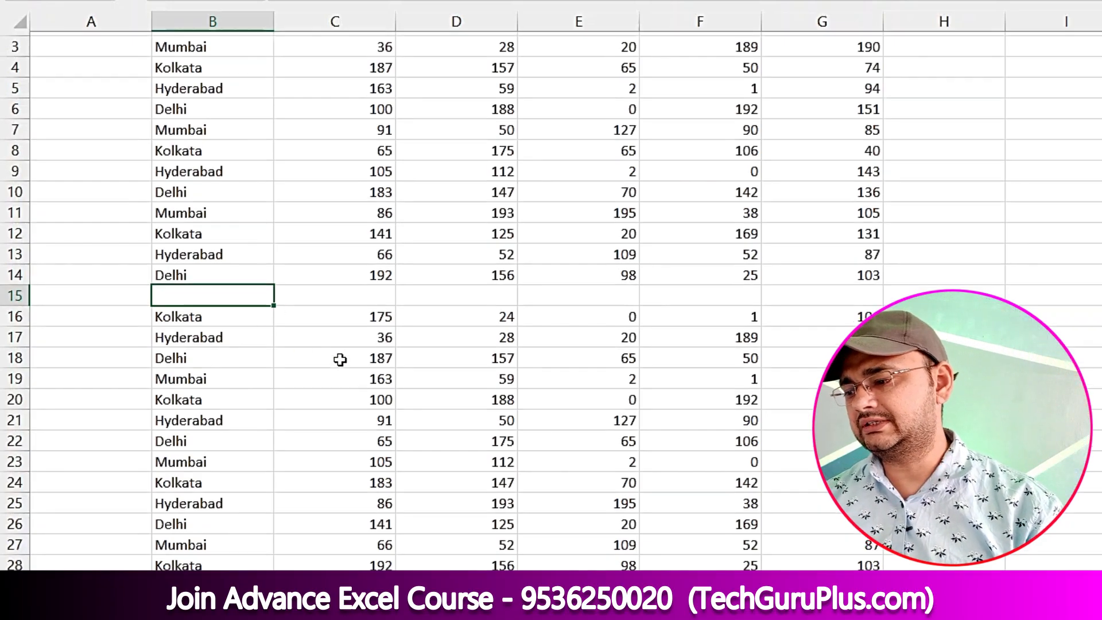
{"action": "scroll", "coordinate": [339, 356], "scroll_direction": "up", "scroll_amount": 1}
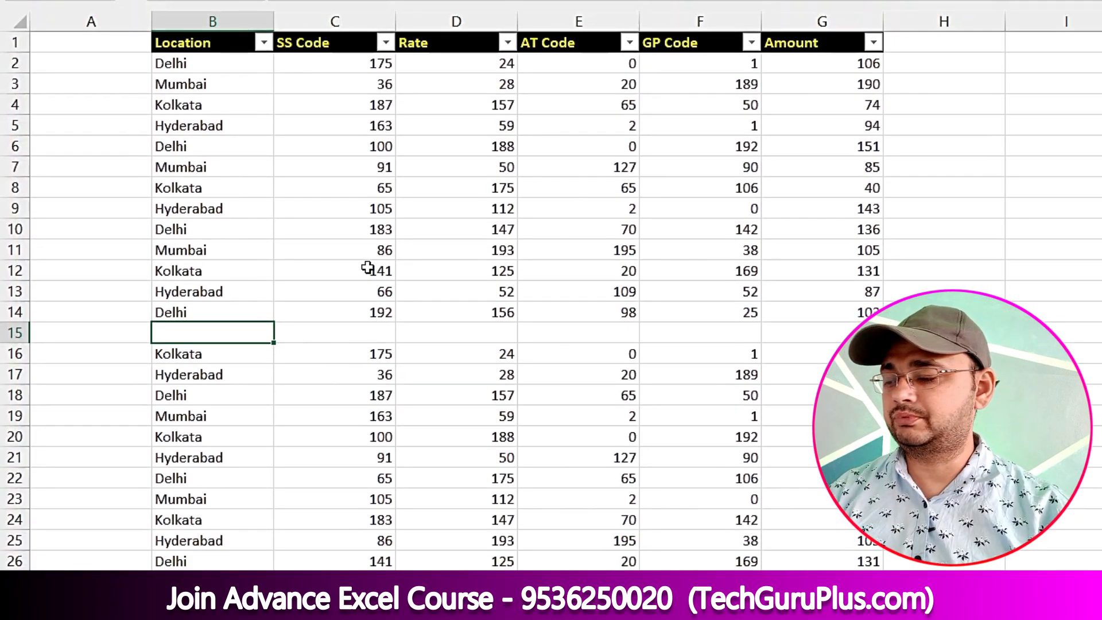
{"action": "left_click", "coordinate": [387, 336]}
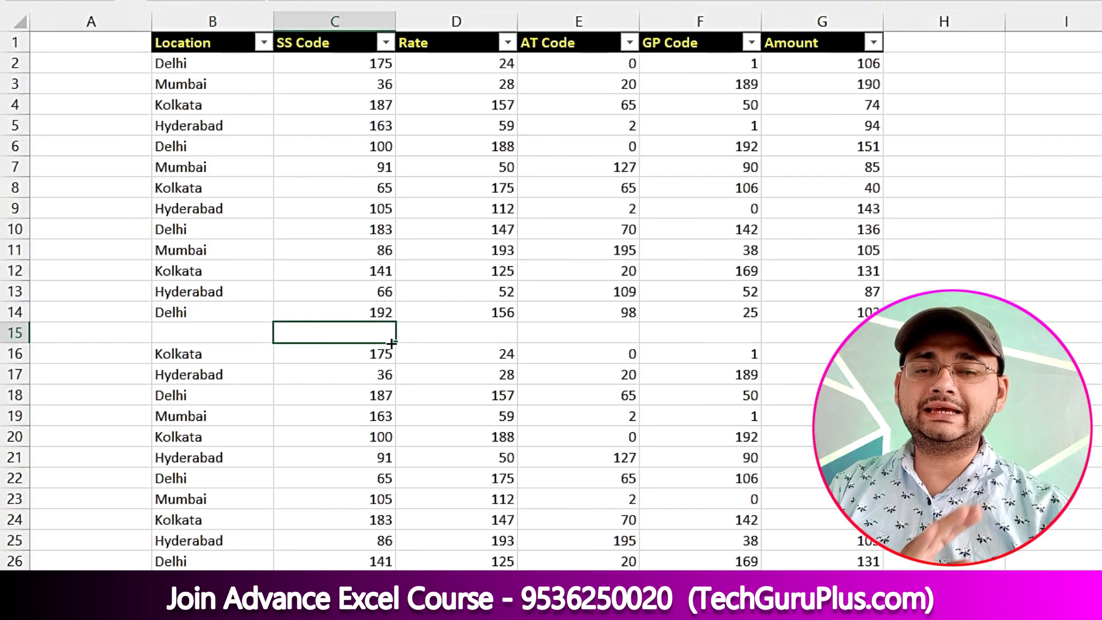
{"action": "left_click", "coordinate": [222, 133]}
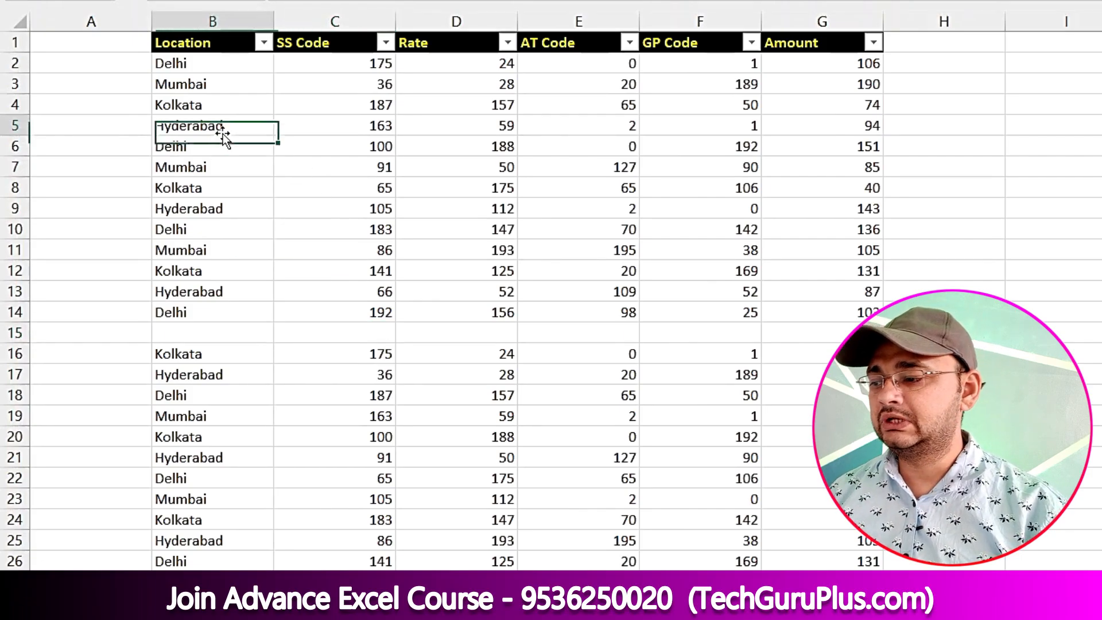
Enter the header S.No. in cell A1 of the empty column beside the table
{"action": "left_click_drag", "start_coordinate": [120, 39], "coordinate": [102, 524]}
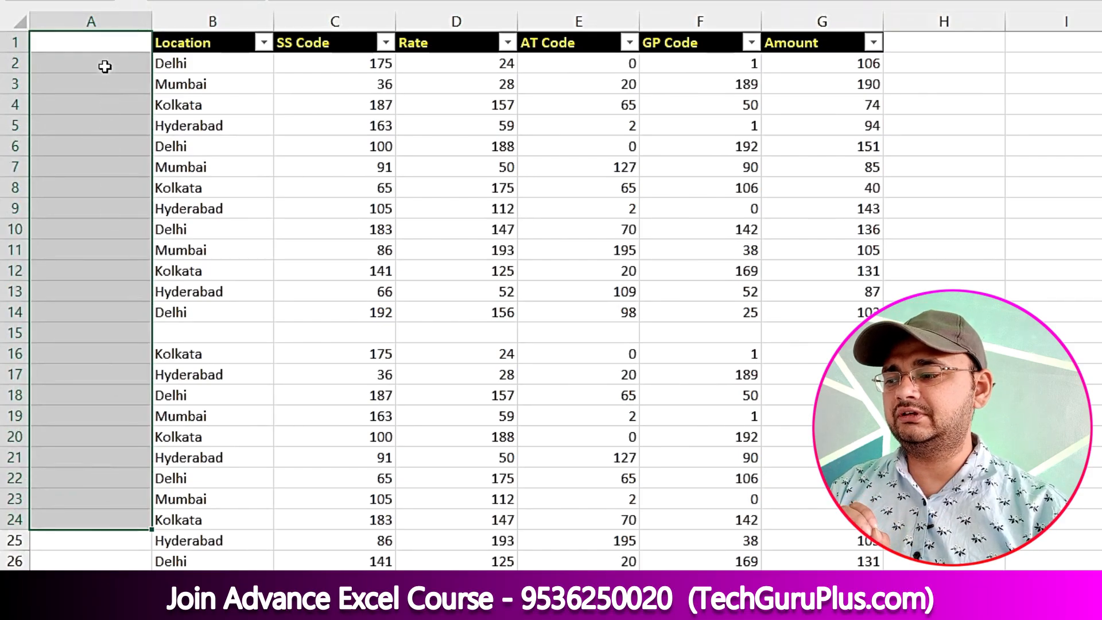
{"action": "left_click_drag", "start_coordinate": [111, 36], "coordinate": [109, 579]}
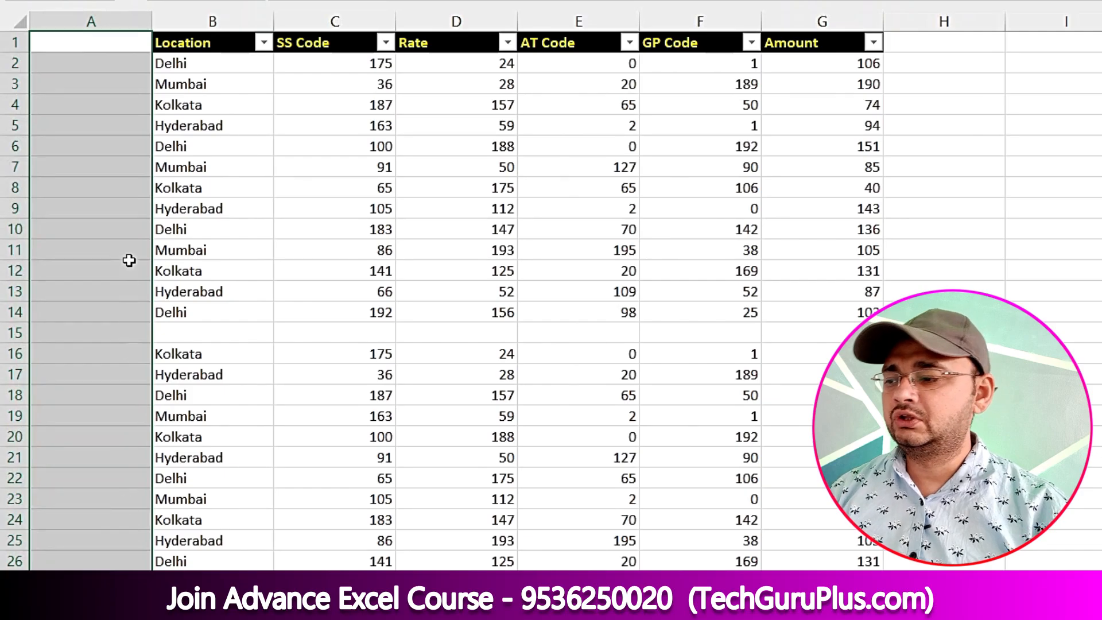
{"action": "left_click", "coordinate": [121, 44]}
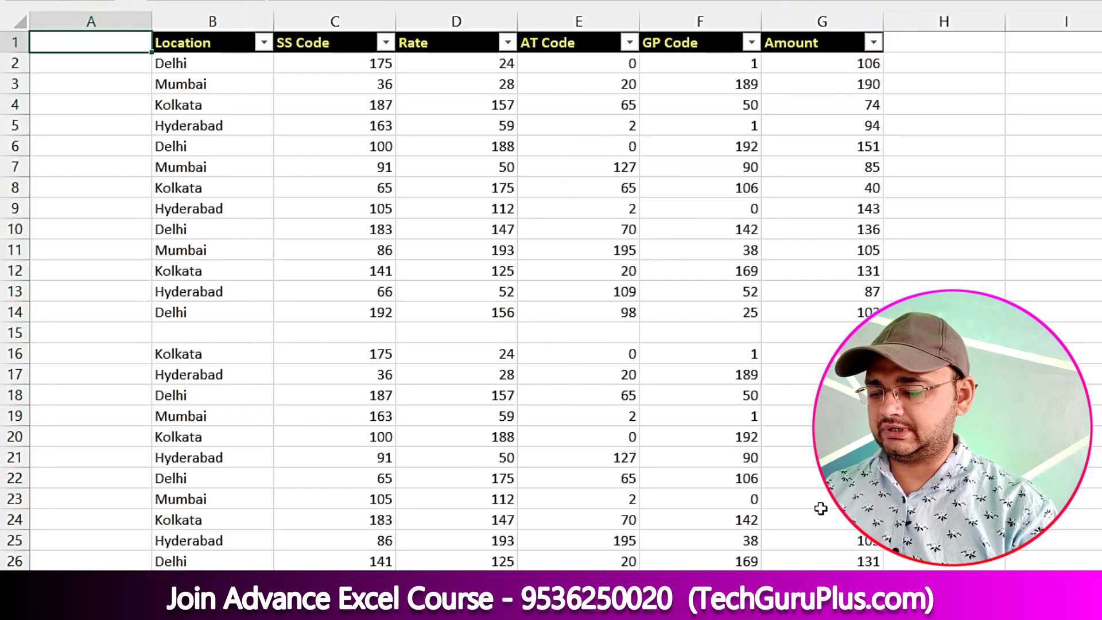
{"action": "type", "text": "S.No."}
{"action": "key", "text": "Return"}
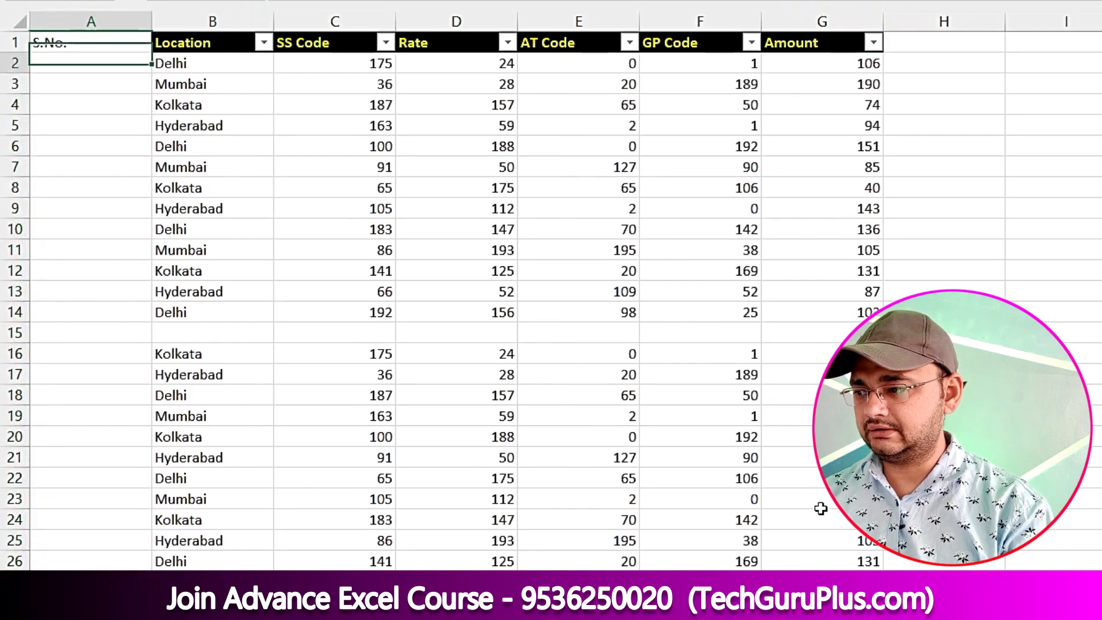
Enter 1 and 2 in A2 and A3 and extend the series down column A through row 56, including the blank rows
{"action": "type", "text": "1"}
{"action": "key", "text": "Return"}
{"action": "type", "text": "2"}
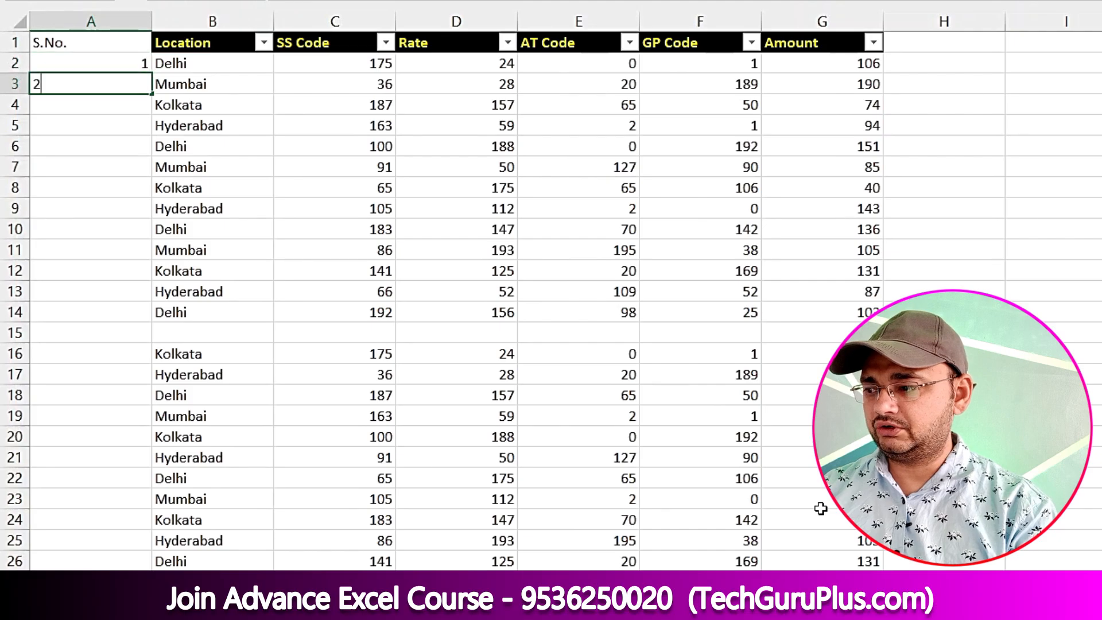
{"action": "key", "text": "Return"}
{"action": "left_click_drag", "start_coordinate": [136, 68], "coordinate": [156, 542]}
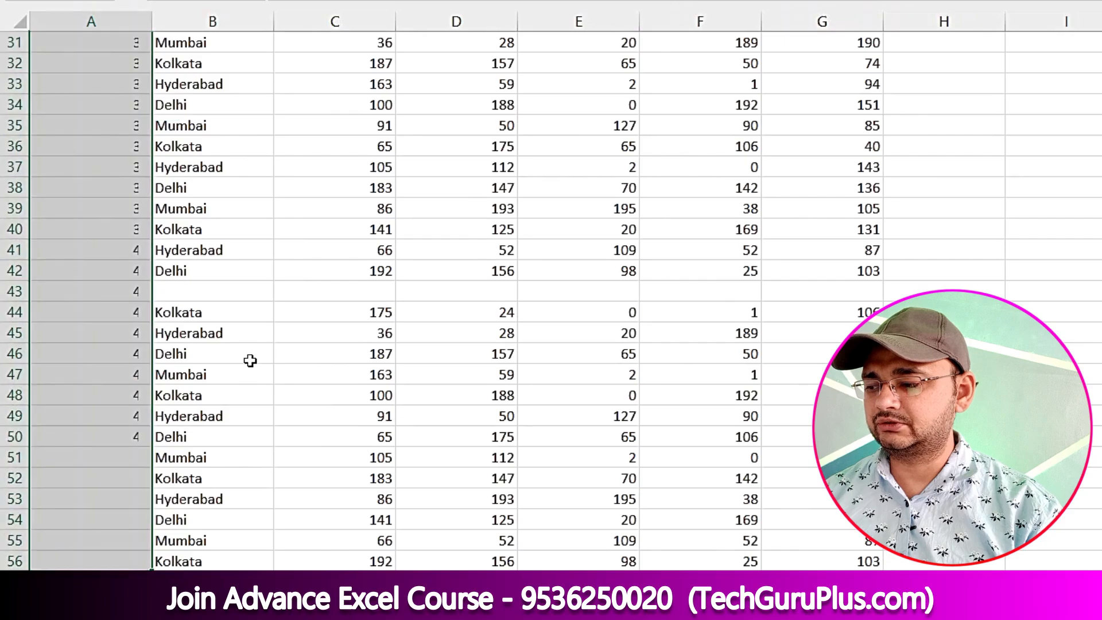
{"action": "left_click", "coordinate": [248, 361]}
{"action": "scroll", "coordinate": [246, 364], "scroll_direction": "up", "scroll_amount": 10}
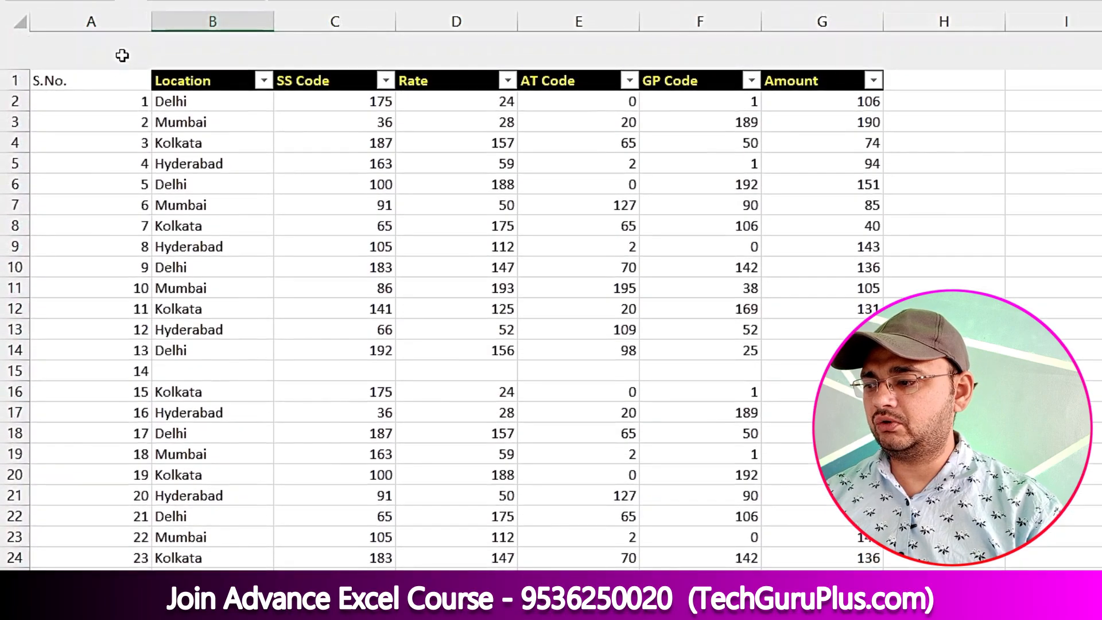
Center-align the contents of the S.No. column and check it against the Location column down to row 17
{"action": "left_click", "coordinate": [125, 22]}
{"action": "key", "text": "alt+h"}
{"action": "key", "text": "a"}
{"action": "key", "text": "c"}
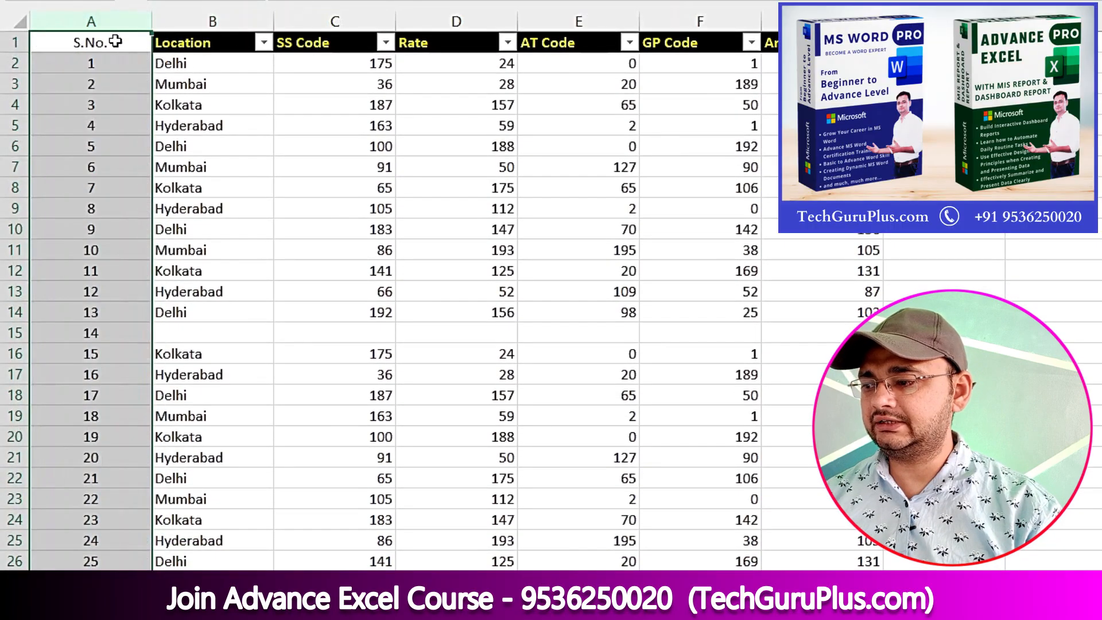
{"action": "left_click_drag", "start_coordinate": [114, 42], "coordinate": [177, 381]}
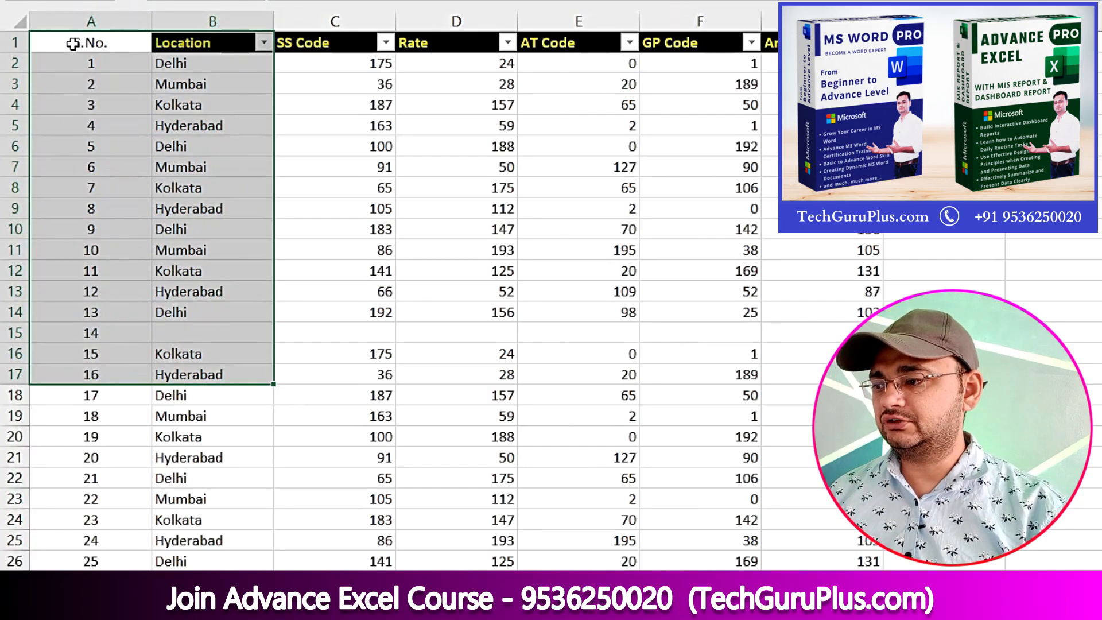
Copy the whole S.No. column A into column H
{"action": "left_click", "coordinate": [75, 23]}
{"action": "key", "text": "ctrl+c"}
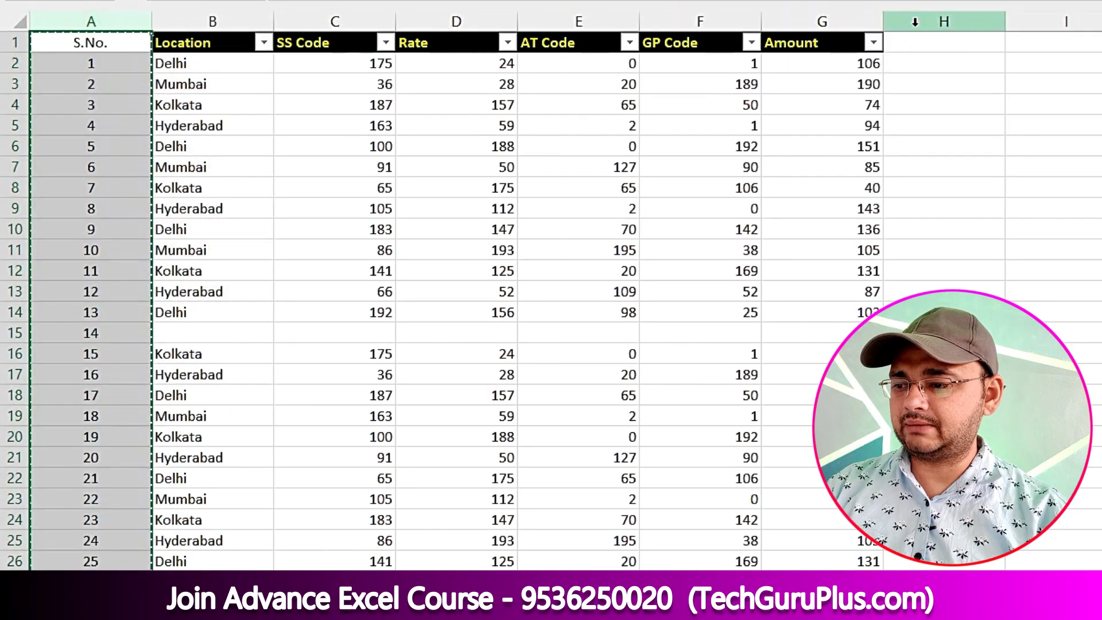
{"action": "left_click", "coordinate": [918, 23]}
{"action": "key", "text": "ctrl+v"}
{"action": "left_click", "coordinate": [945, 85]}
{"action": "key", "text": "ctrl+shift+Down"}
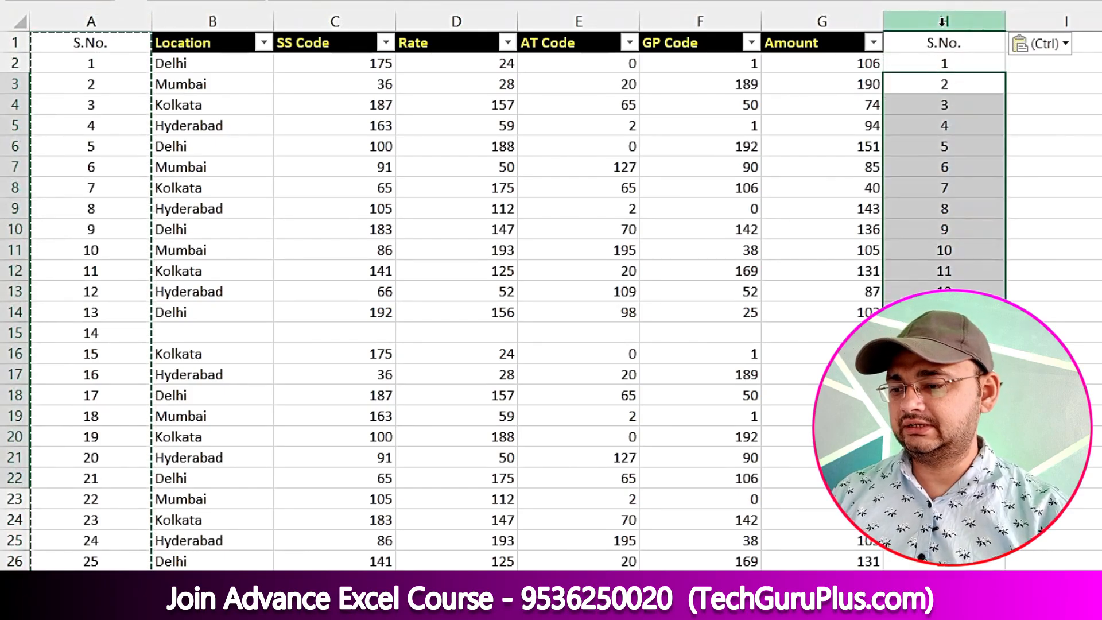
Clear the copied serial numbers from column H
{"action": "left_click", "coordinate": [943, 22]}
{"action": "key", "text": "Delete"}
{"action": "left_click", "coordinate": [941, 105]}
{"action": "left_click", "coordinate": [941, 63]}
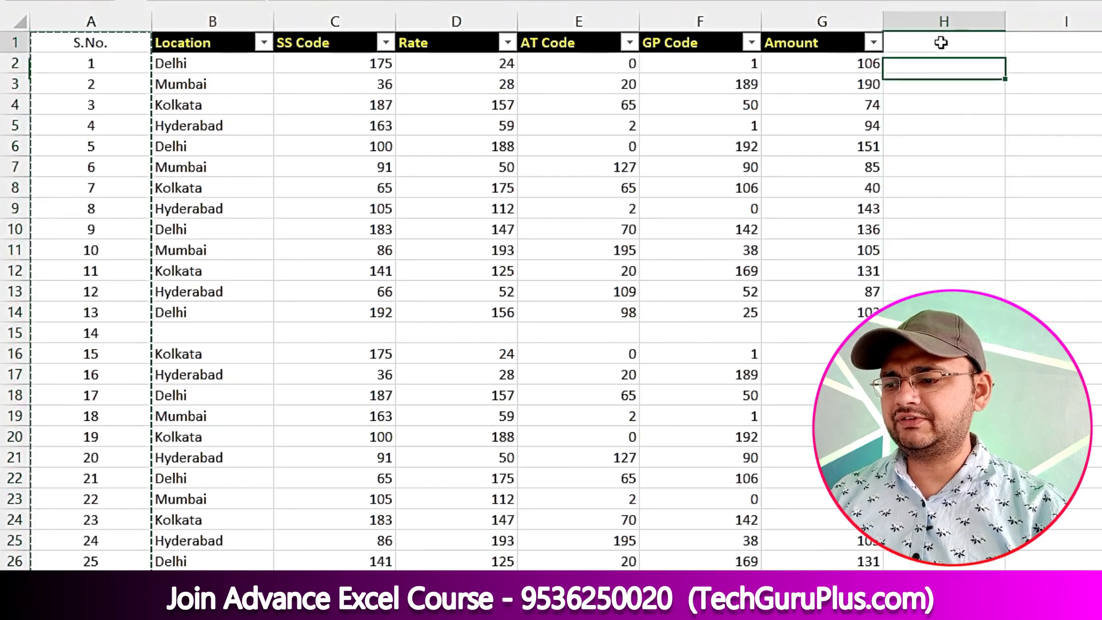
{"action": "left_click", "coordinate": [941, 42]}
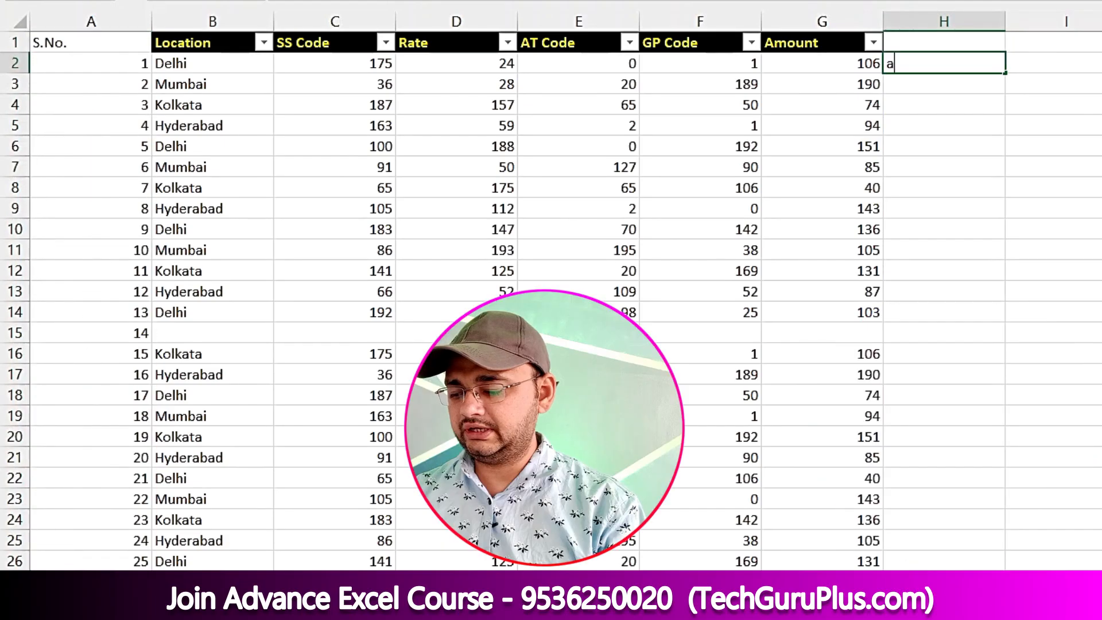
Enter abc in cell H2 and fill it down column H alongside the data, including the blank rows
{"action": "type", "text": "bc"}
{"action": "key", "text": "Return"}
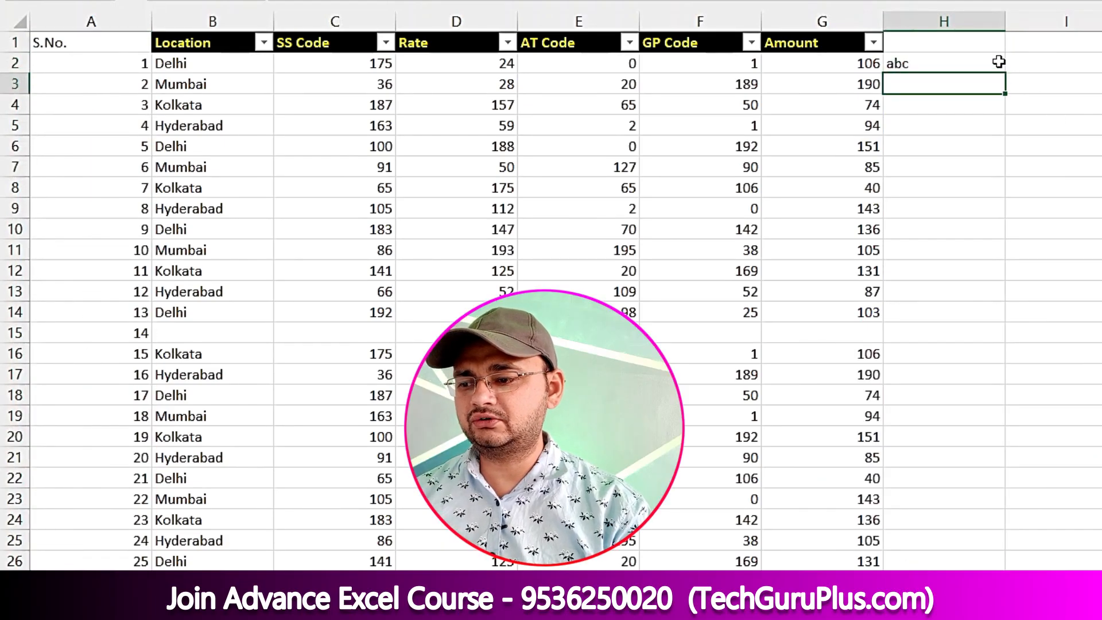
{"action": "left_click", "coordinate": [993, 64]}
{"action": "left_click_drag", "start_coordinate": [1008, 72], "coordinate": [1025, 608]}
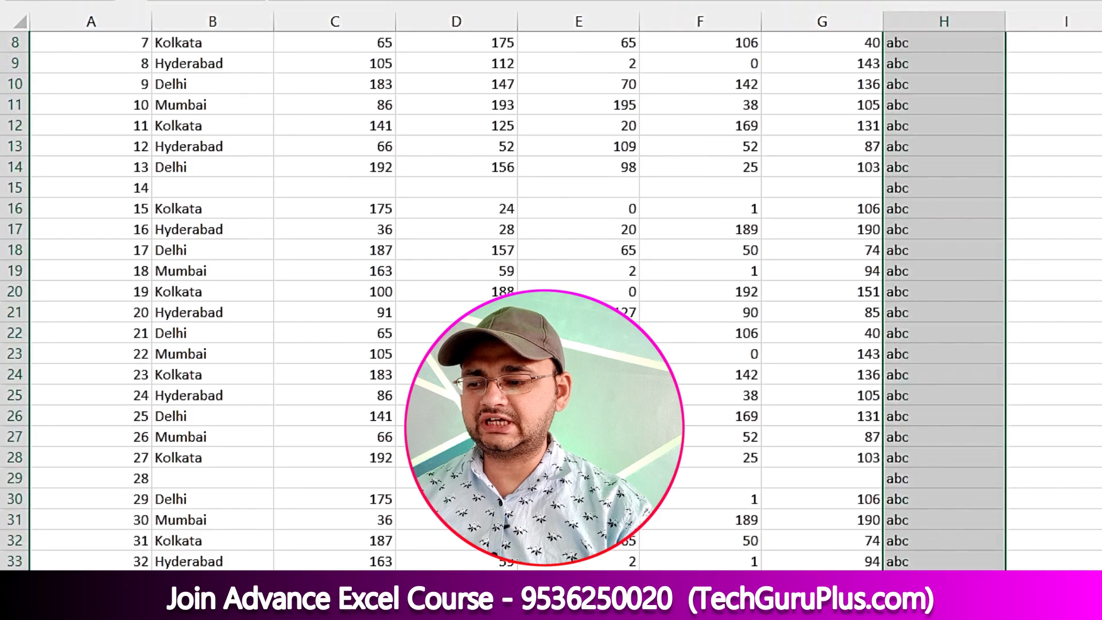
{"action": "scroll", "coordinate": [551, 300], "scroll_direction": "down", "scroll_amount": 6}
{"action": "left_click_drag", "start_coordinate": [1007, 243], "coordinate": [1024, 608]}
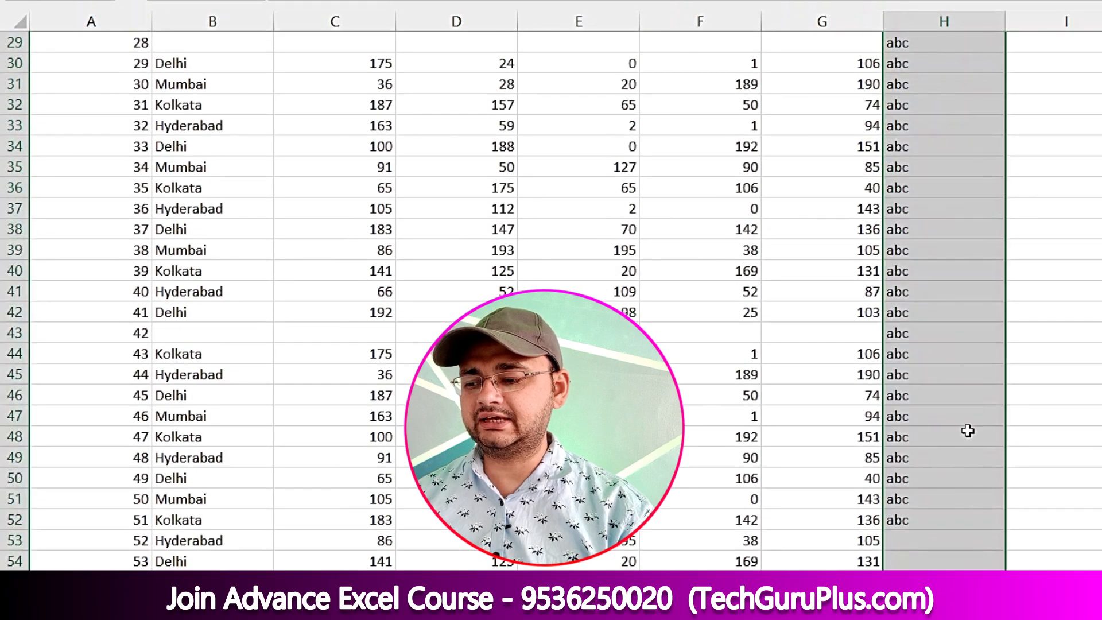
Center-align the abc entries in column H
{"action": "scroll", "coordinate": [968, 430], "scroll_direction": "up", "scroll_amount": 10}
{"action": "key", "text": "alt+h"}
{"action": "key", "text": "a"}
{"action": "key", "text": "c"}
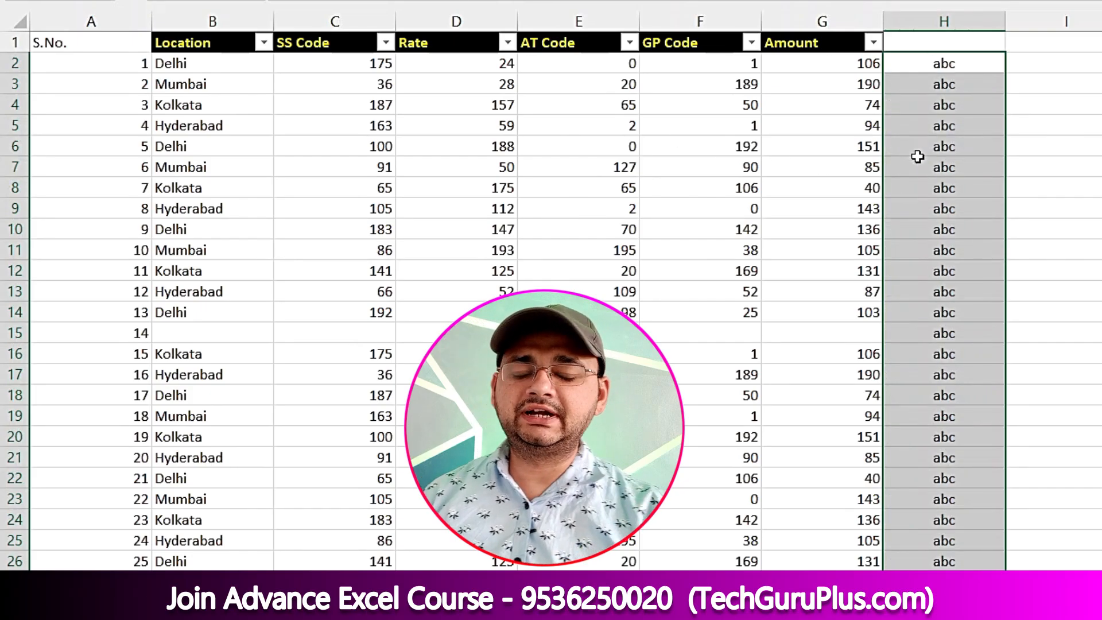
Remove the abc entries by deleting column H
{"action": "left_click_drag", "start_coordinate": [959, 83], "coordinate": [950, 311]}
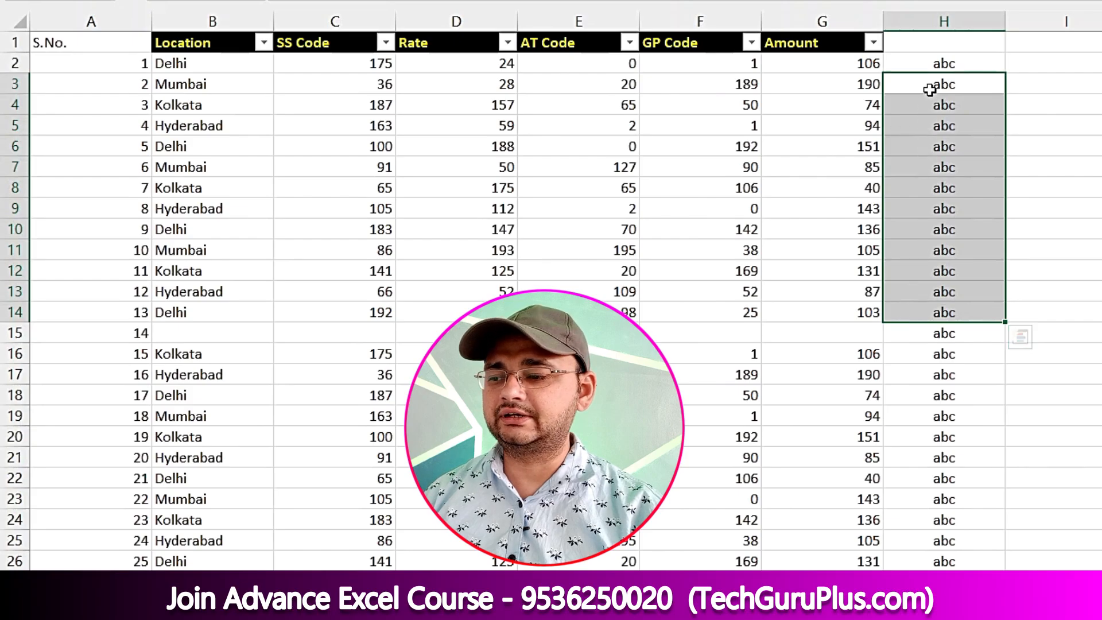
{"action": "right_click", "coordinate": [946, 22]}
{"action": "left_click", "coordinate": [990, 205]}
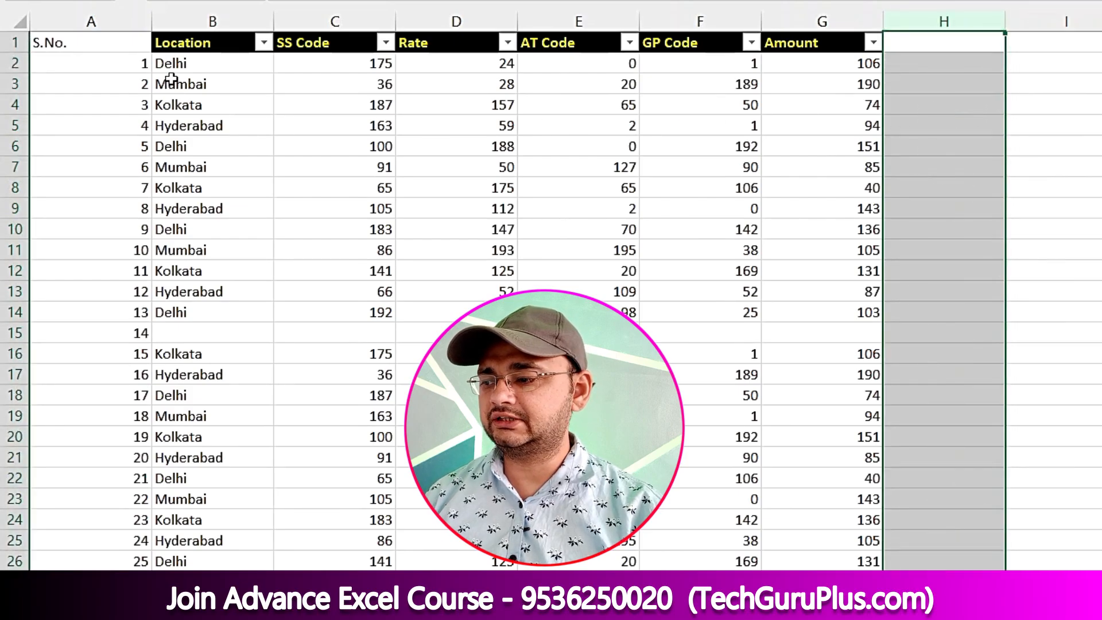
Center the header and serial numbers in column A
{"action": "left_click", "coordinate": [91, 22]}
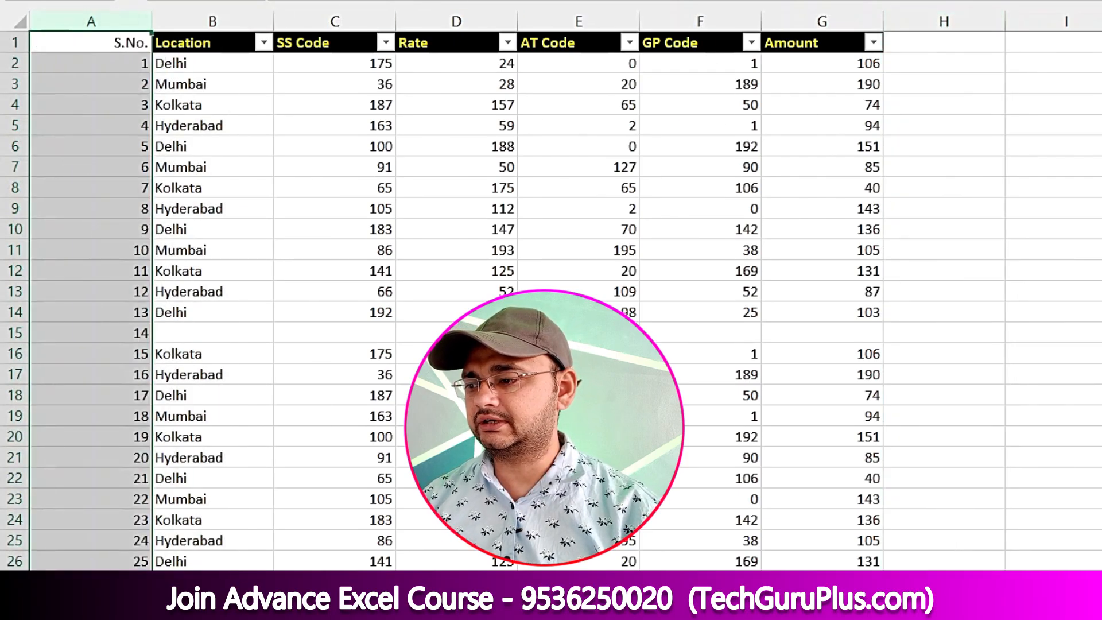
{"action": "left_click", "coordinate": [399, 1]}
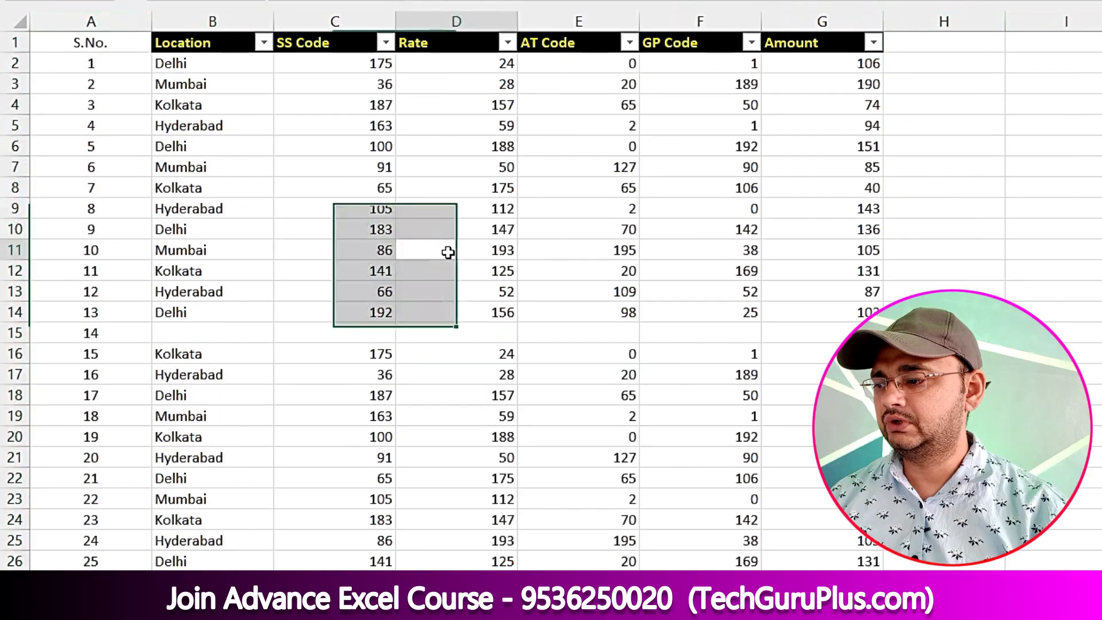
{"action": "left_click", "coordinate": [448, 252]}
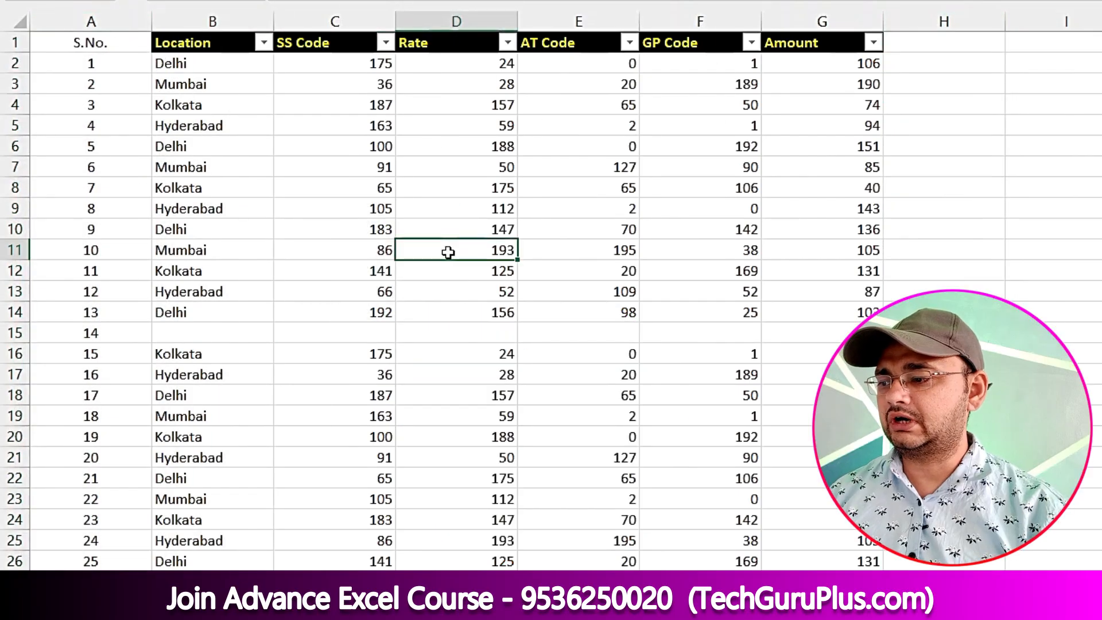
Filter the Location column to show only Delhi and check the matching rows across all data blocks
{"action": "left_click", "coordinate": [263, 42]}
{"action": "left_click", "coordinate": [80, 252]}
{"action": "left_click", "coordinate": [79, 268]}
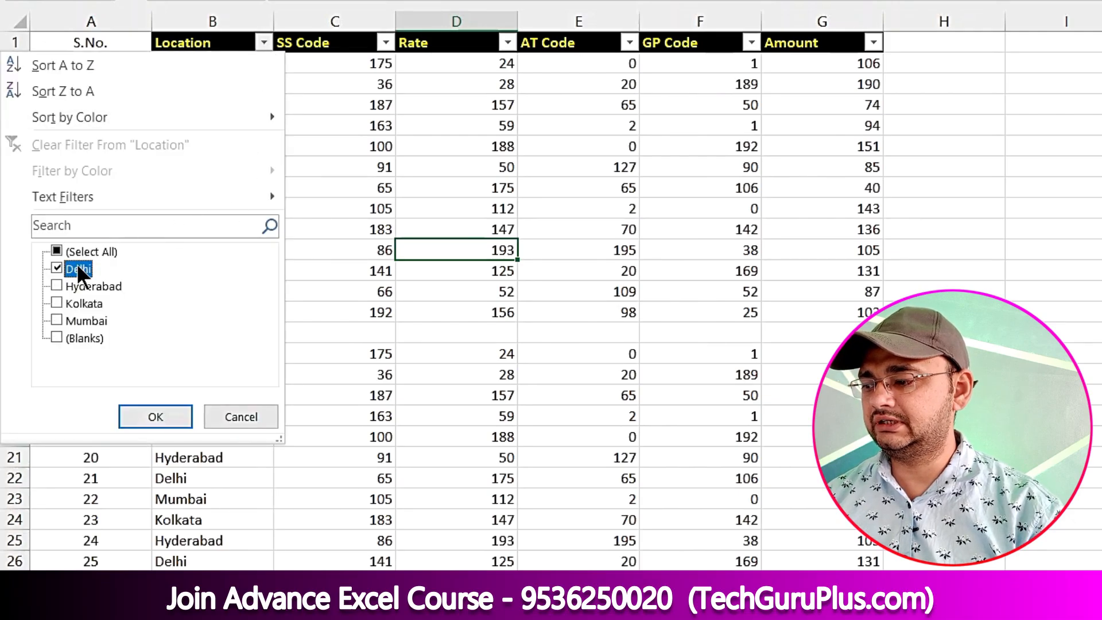
{"action": "left_click", "coordinate": [139, 423]}
{"action": "left_click_drag", "start_coordinate": [195, 63], "coordinate": [847, 336]}
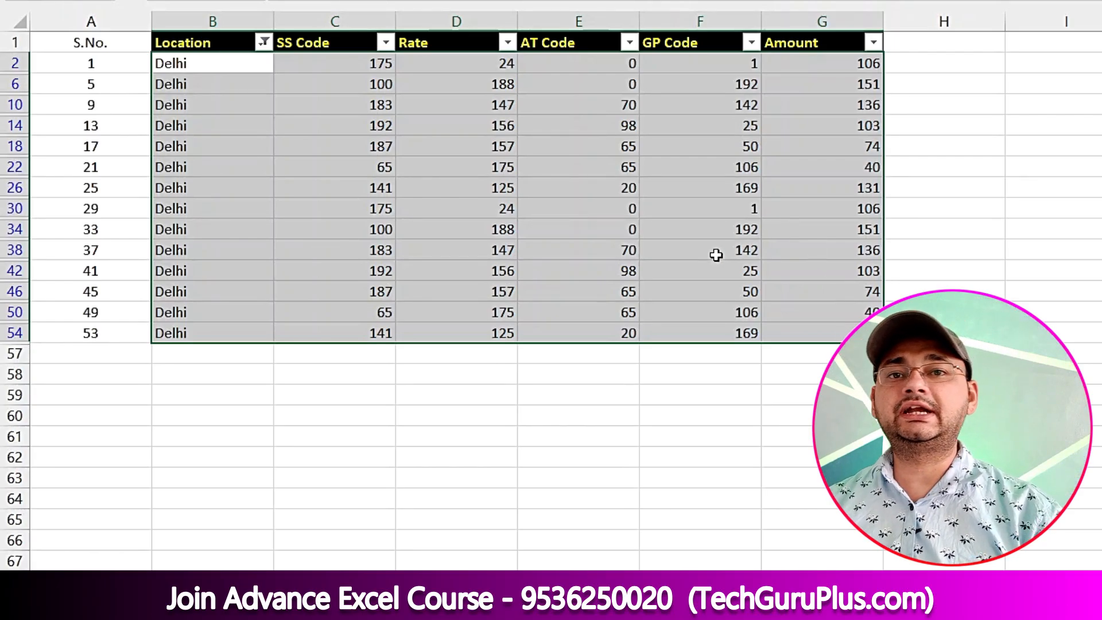
Switch the Location filter from Delhi to Kolkata and check the matching rows
{"action": "left_click", "coordinate": [263, 46]}
{"action": "left_click", "coordinate": [89, 269]}
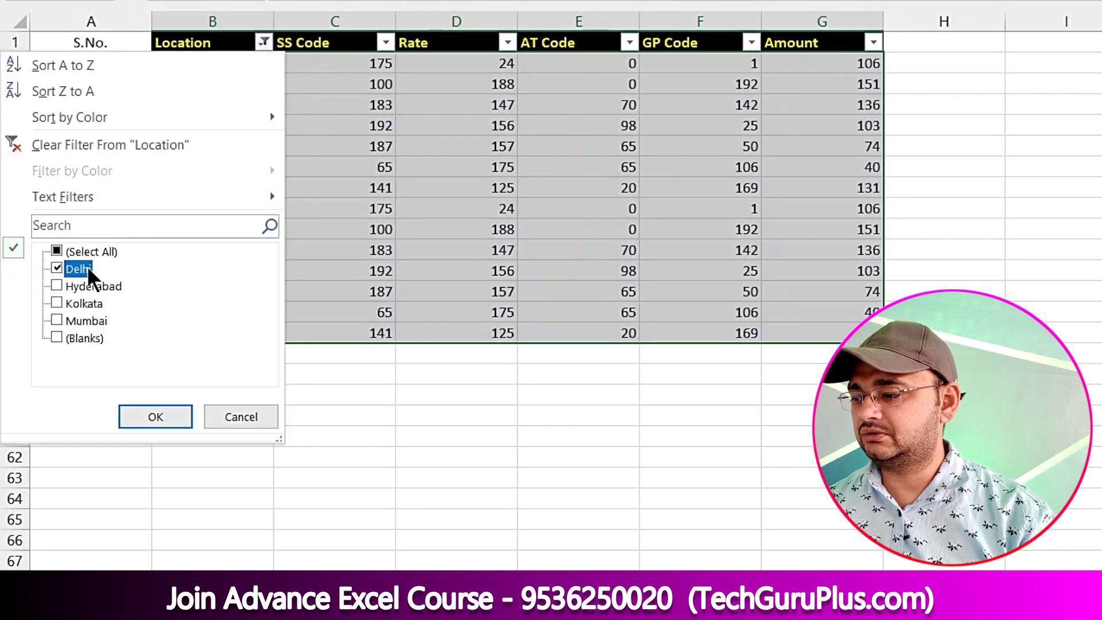
{"action": "left_click", "coordinate": [78, 306]}
{"action": "left_click", "coordinate": [129, 413]}
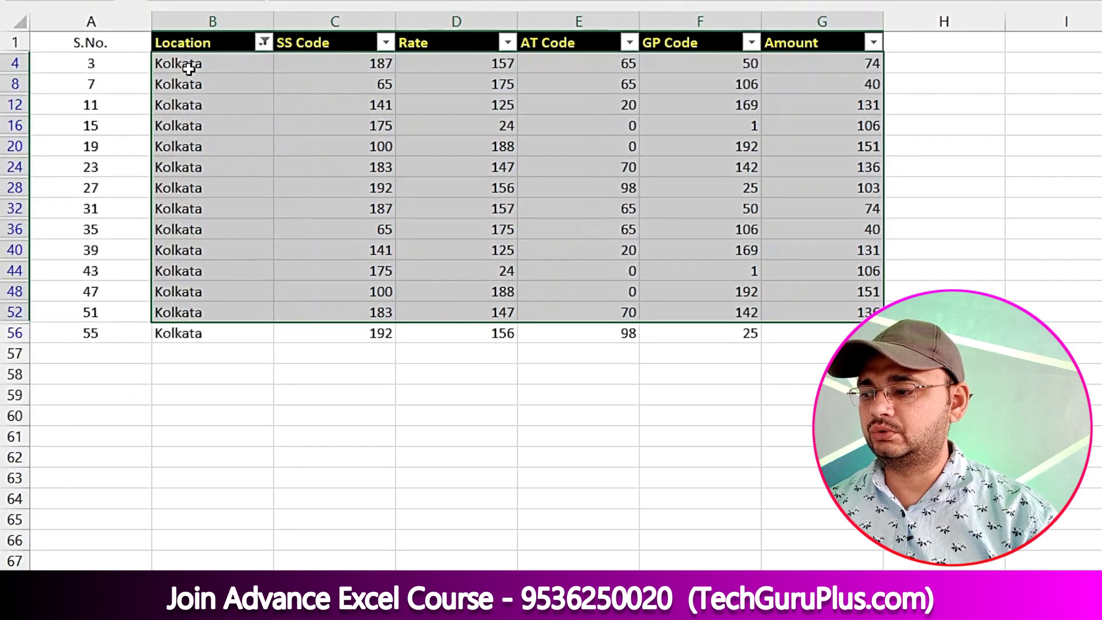
{"action": "left_click_drag", "start_coordinate": [189, 67], "coordinate": [215, 352]}
{"action": "left_click", "coordinate": [576, 189]}
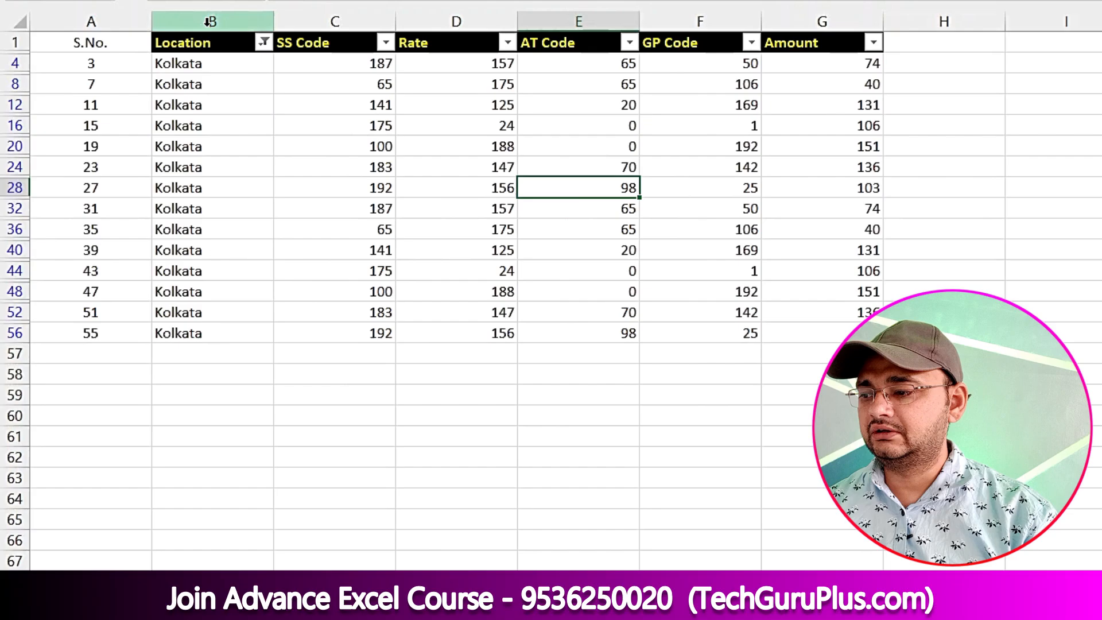
Restore all values in the Location filter
{"action": "left_click", "coordinate": [264, 46]}
{"action": "left_click", "coordinate": [104, 251]}
{"action": "left_click", "coordinate": [168, 418]}
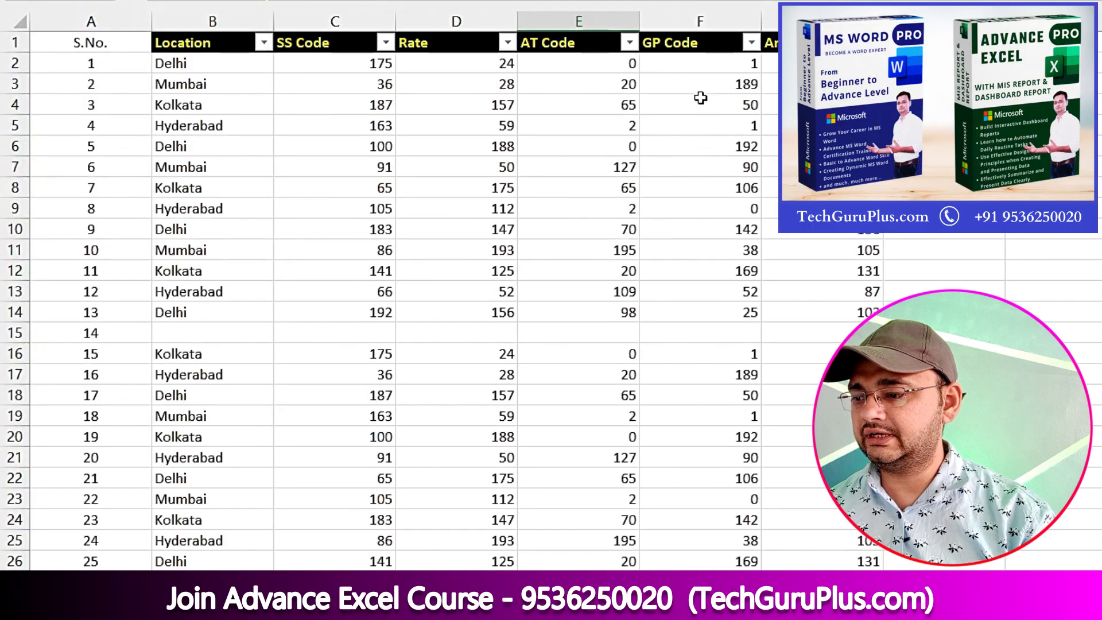
Filter the GP Code column to show only 38 and check the matching rows from every data block
{"action": "left_click", "coordinate": [752, 44]}
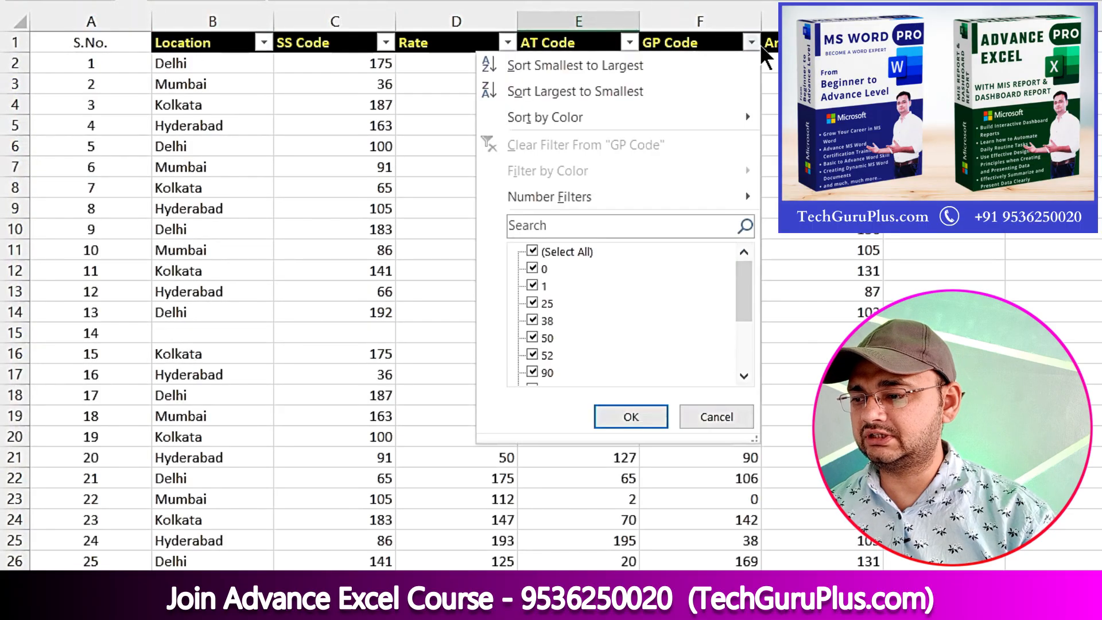
{"action": "left_click", "coordinate": [556, 253]}
{"action": "left_click", "coordinate": [545, 325]}
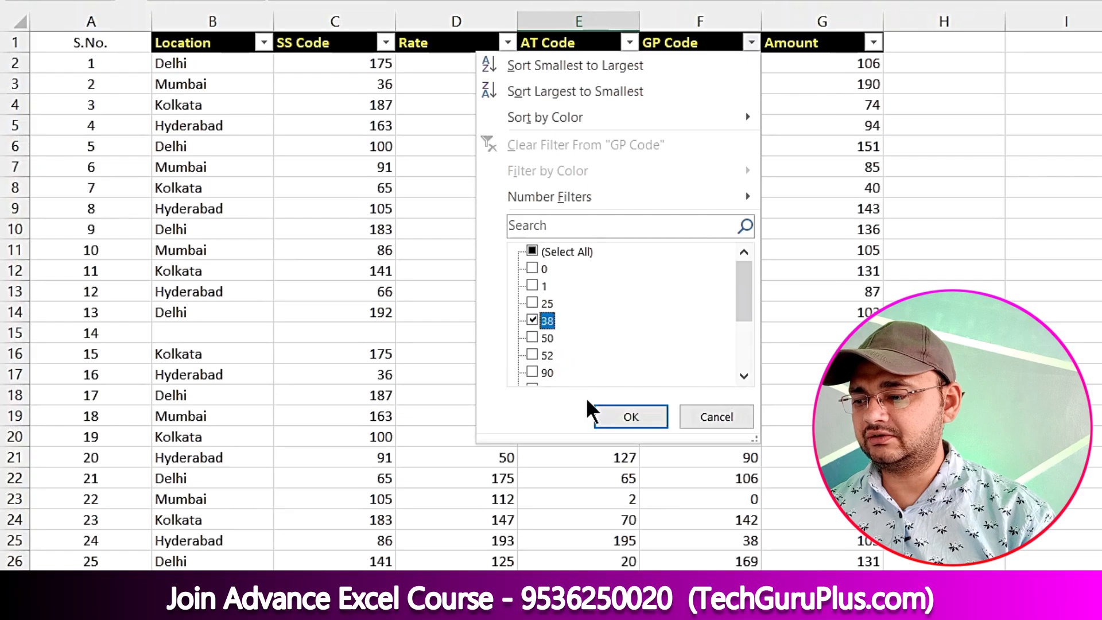
{"action": "left_click", "coordinate": [596, 408]}
{"action": "left_click", "coordinate": [718, 58]}
{"action": "left_click_drag", "start_coordinate": [719, 57], "coordinate": [719, 128]}
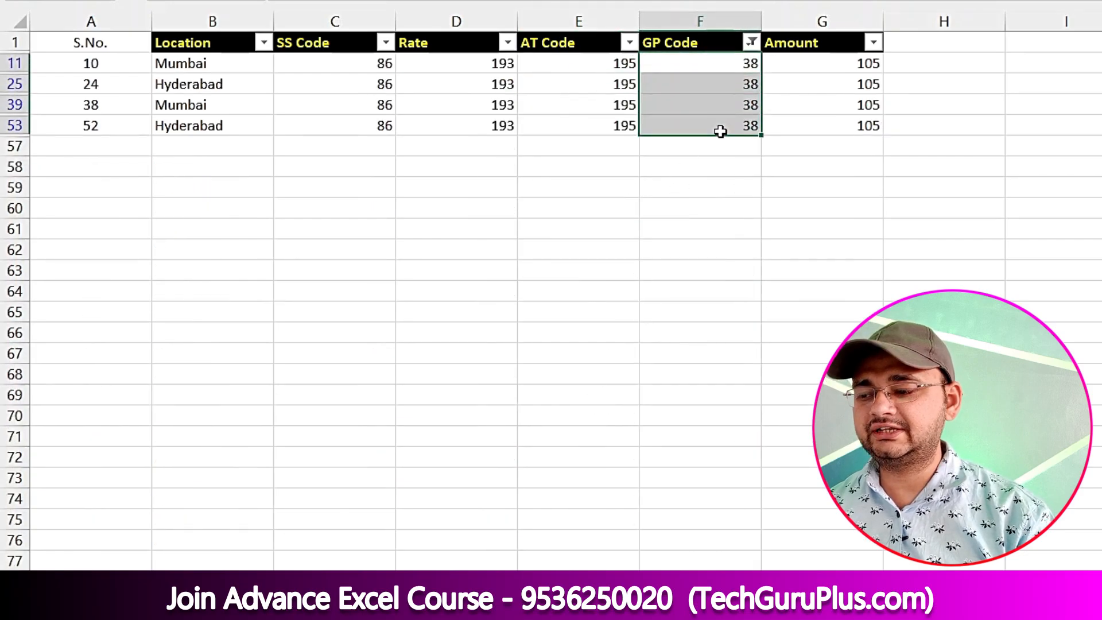
{"action": "left_click", "coordinate": [864, 111]}
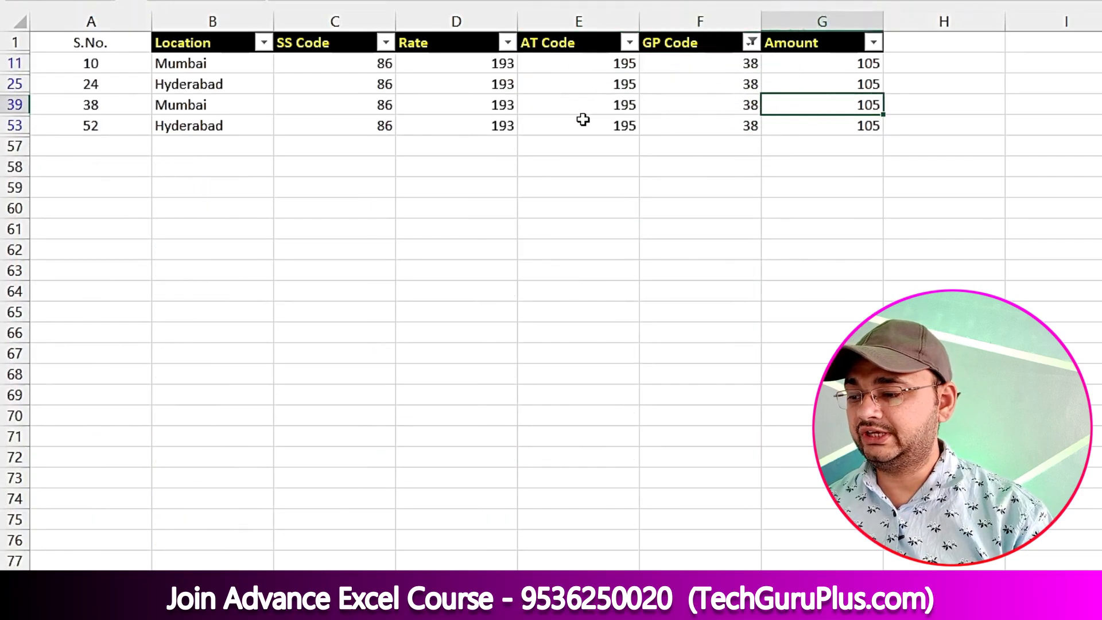
Select all GP Code values again to bring back every row of the table
{"action": "left_click", "coordinate": [750, 43]}
{"action": "left_click", "coordinate": [585, 253]}
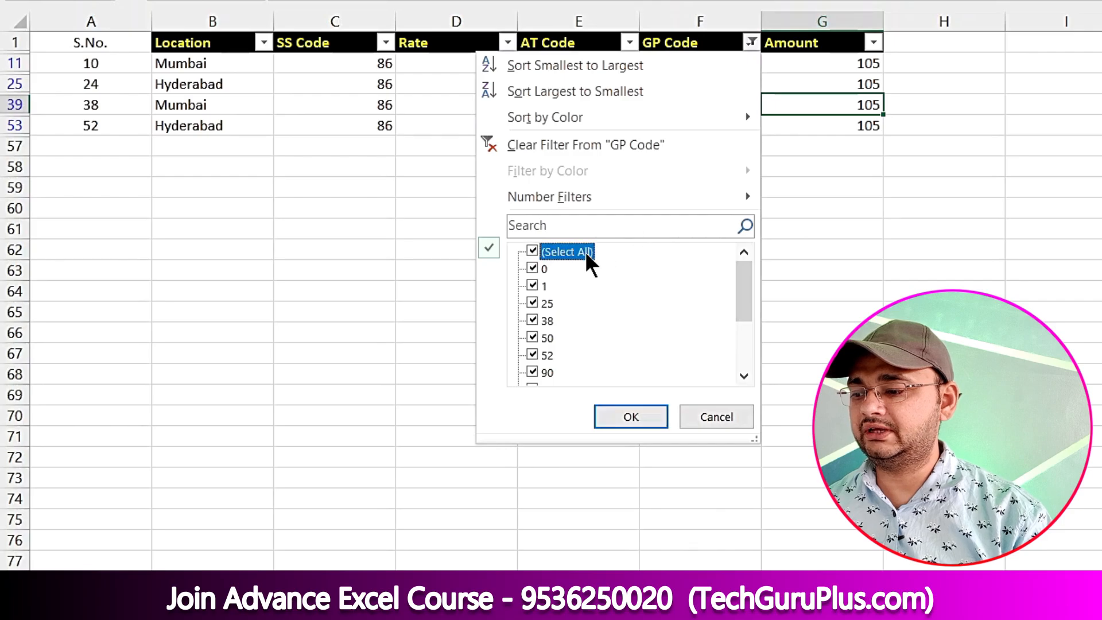
{"action": "left_click", "coordinate": [613, 418]}
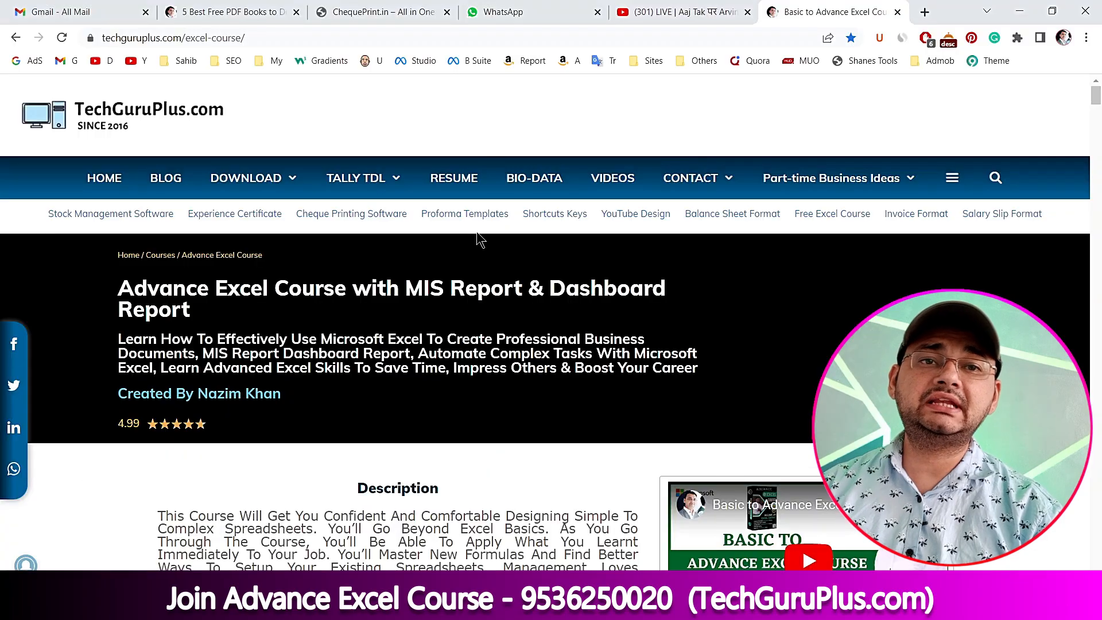
In the browser, examine the Advance Excel Course page on TechGuruPlus.com, from its description to the chapter list in the table of content
{"action": "left_click_drag", "start_coordinate": [117, 294], "coordinate": [441, 296]}
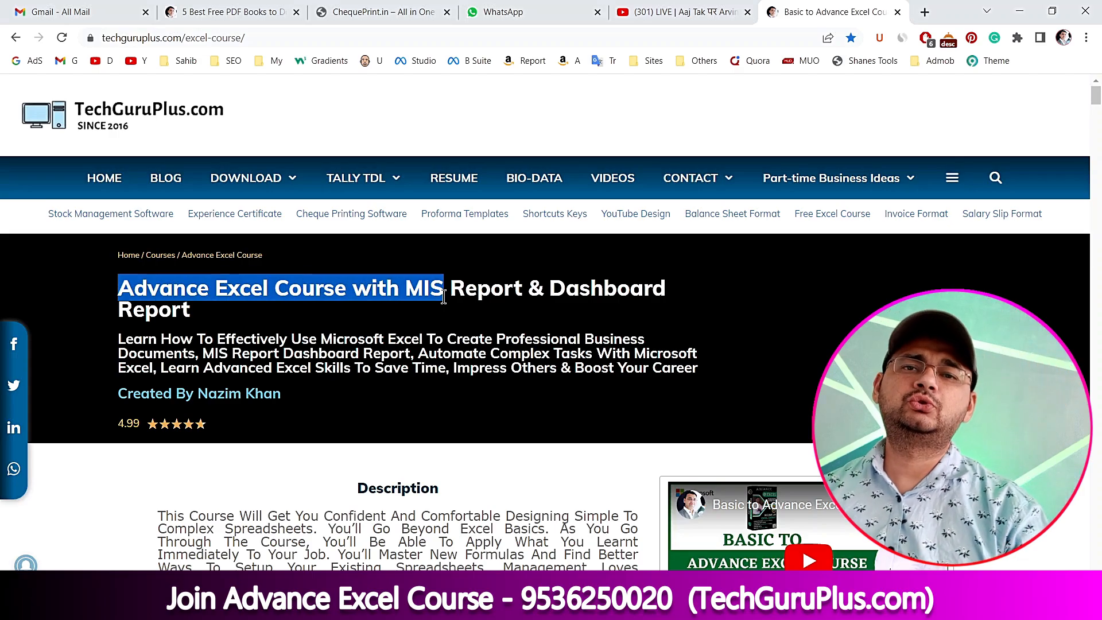
{"action": "scroll", "coordinate": [379, 442], "scroll_direction": "down", "scroll_amount": 5}
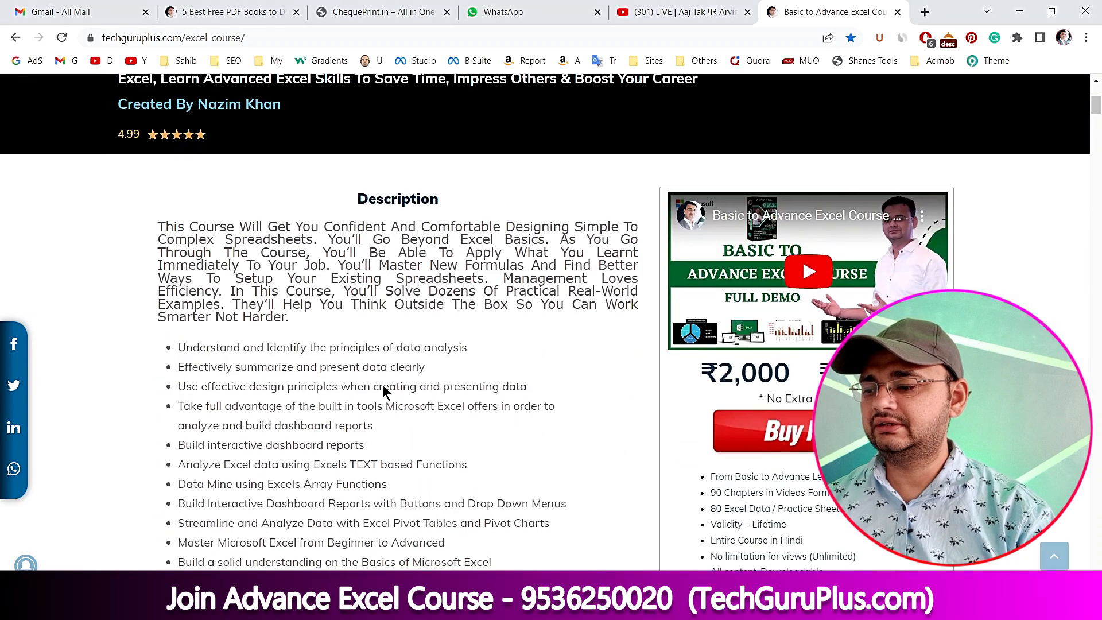
{"action": "scroll", "coordinate": [344, 230], "scroll_direction": "down", "scroll_amount": 3}
{"action": "left_click", "coordinate": [294, 37]}
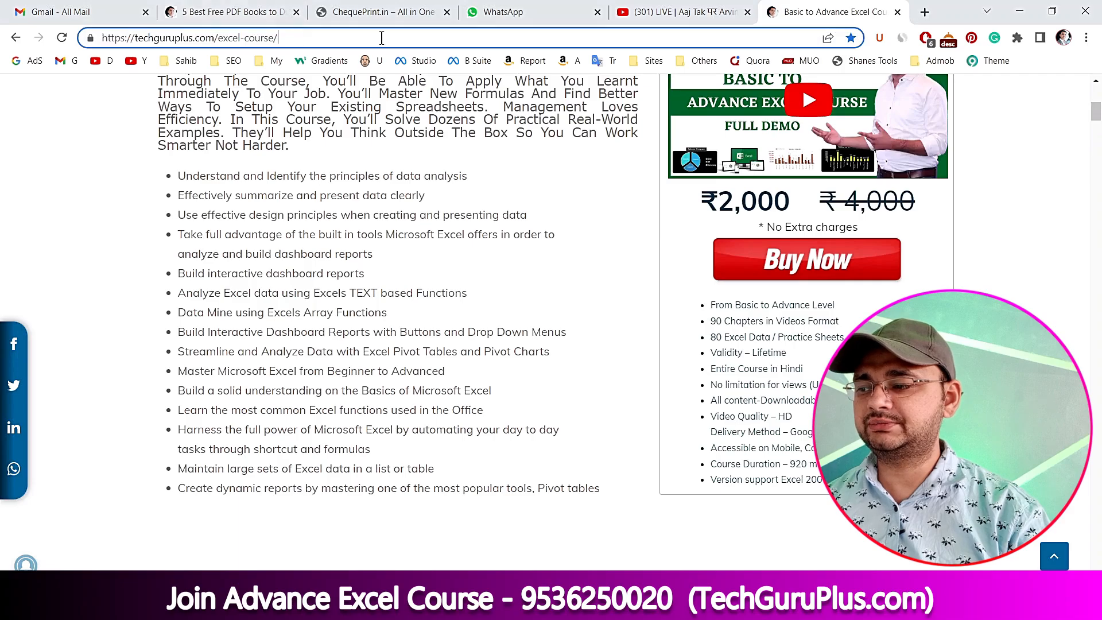
{"action": "scroll", "coordinate": [395, 247], "scroll_direction": "down", "scroll_amount": 6}
{"action": "scroll", "coordinate": [467, 326], "scroll_direction": "down", "scroll_amount": 3}
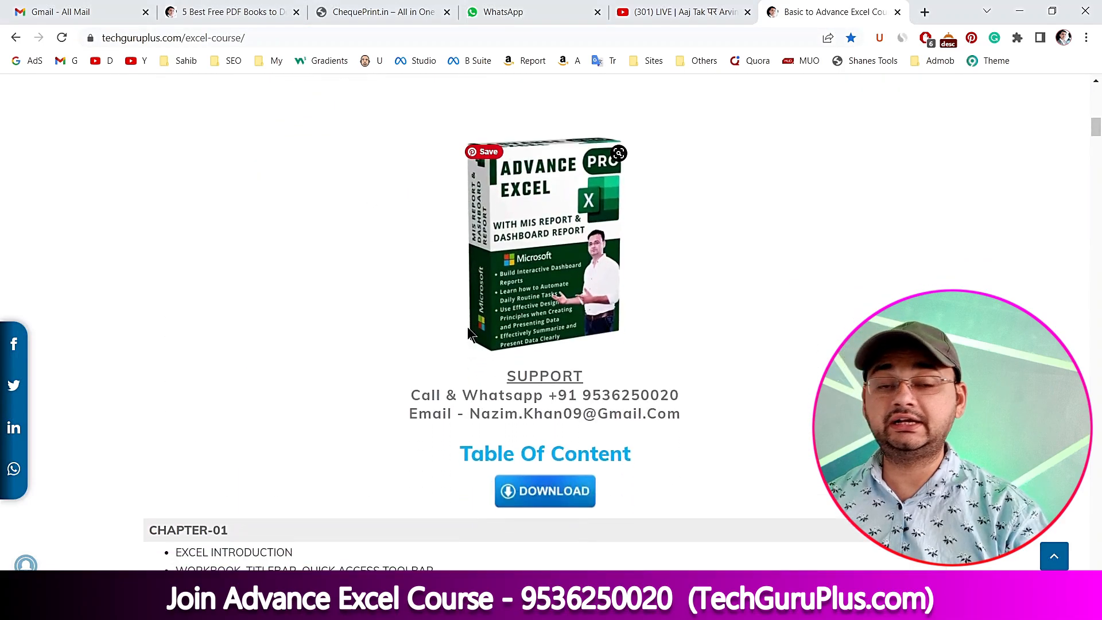
{"action": "scroll", "coordinate": [467, 327], "scroll_direction": "down", "scroll_amount": 1}
{"action": "scroll", "coordinate": [467, 327], "scroll_direction": "down", "scroll_amount": 3}
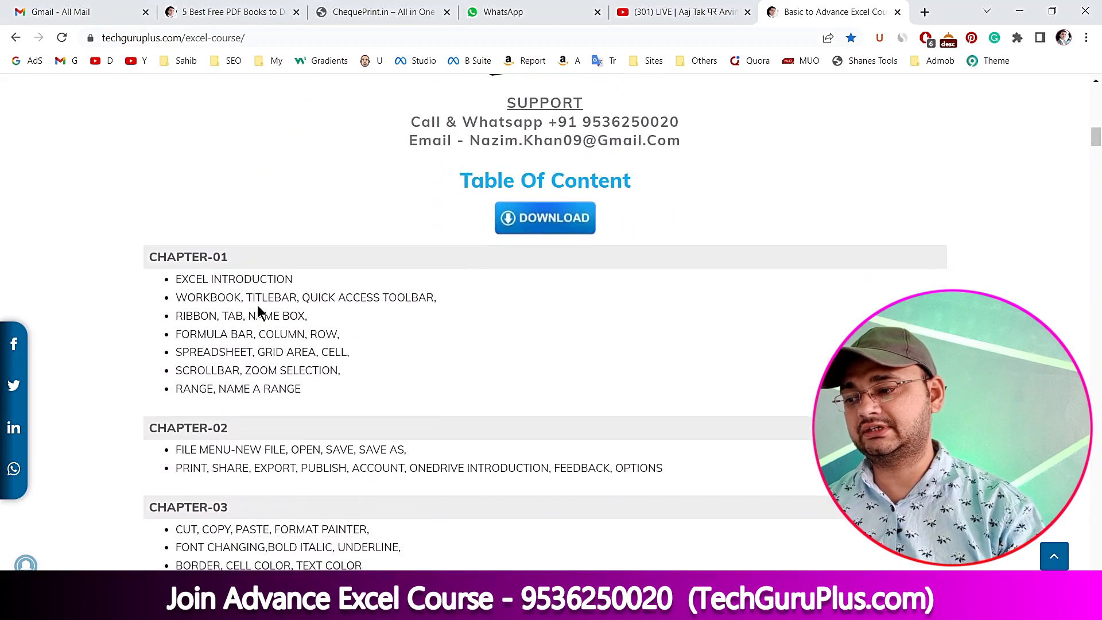